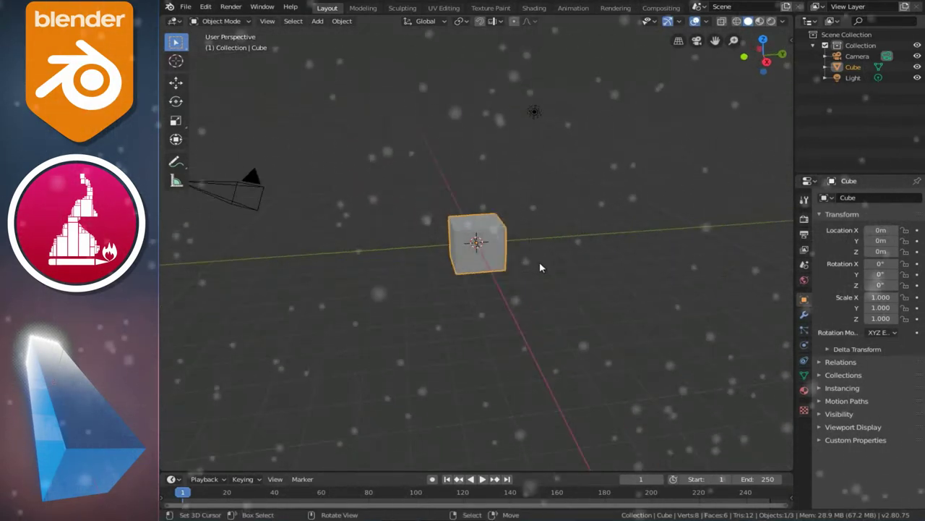
In front orthographic view, stretch the default cube along X to a scale of about 4.946.
key(KP_1)
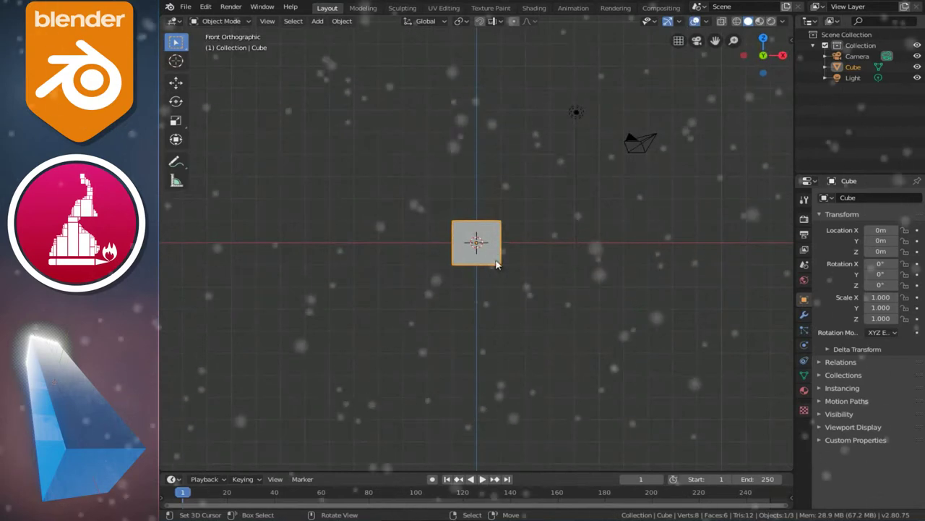
key(s)
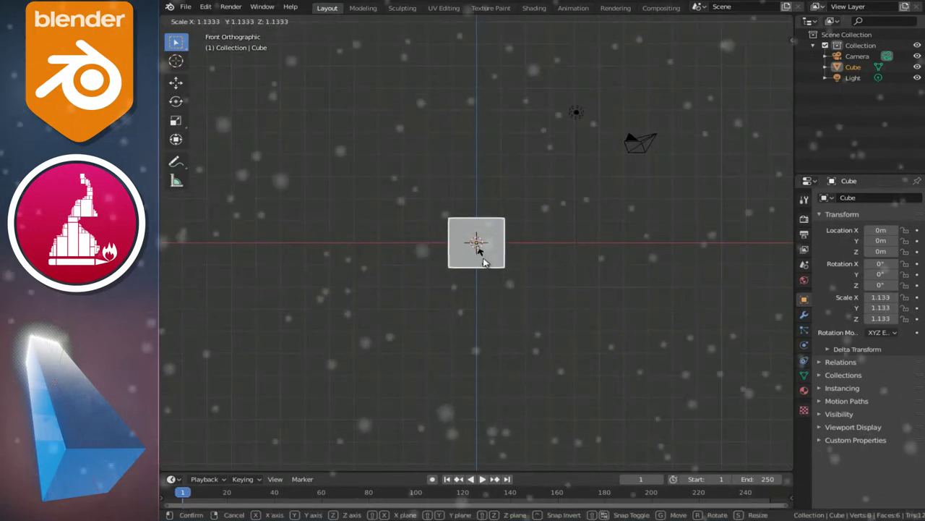
key(x)
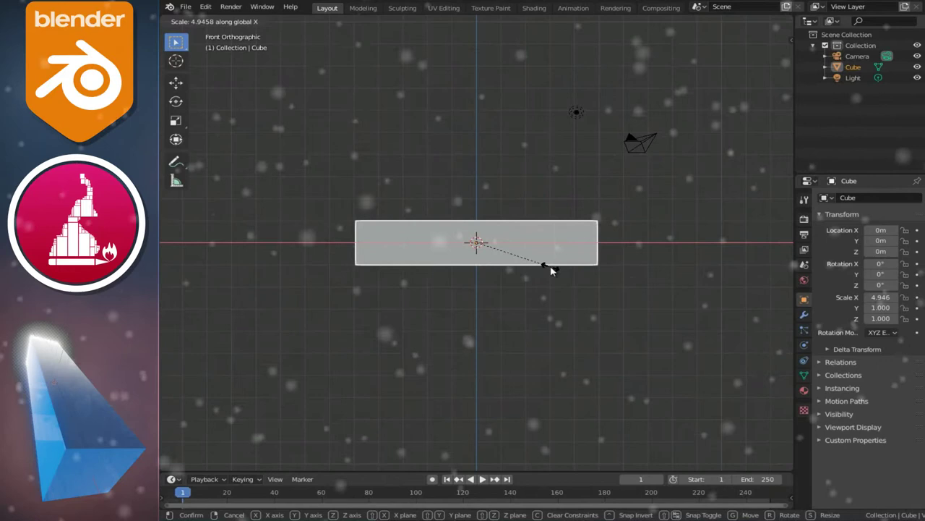
click(546, 264)
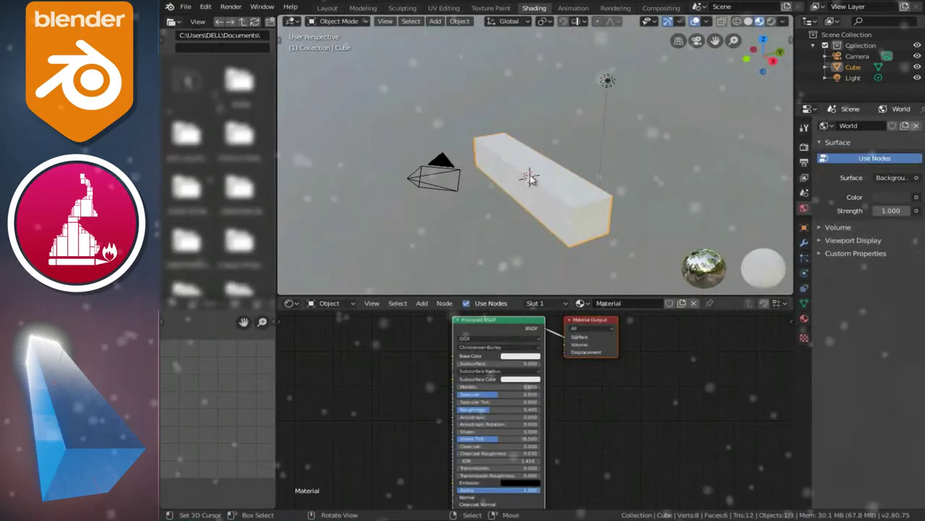
Add a Texture Coordinate node to the left of the bar's Principled BSDF material.
middle_drag(530, 178, 590, 180)
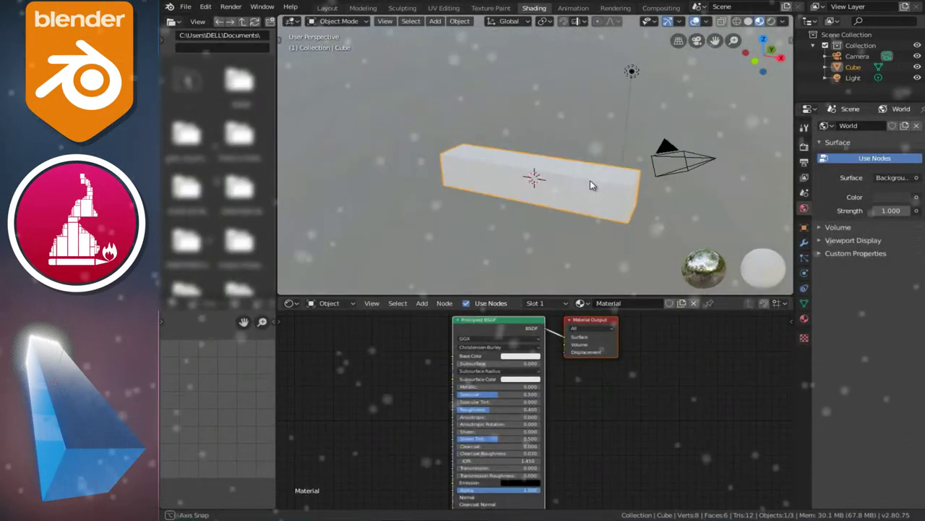
key(KP_1)
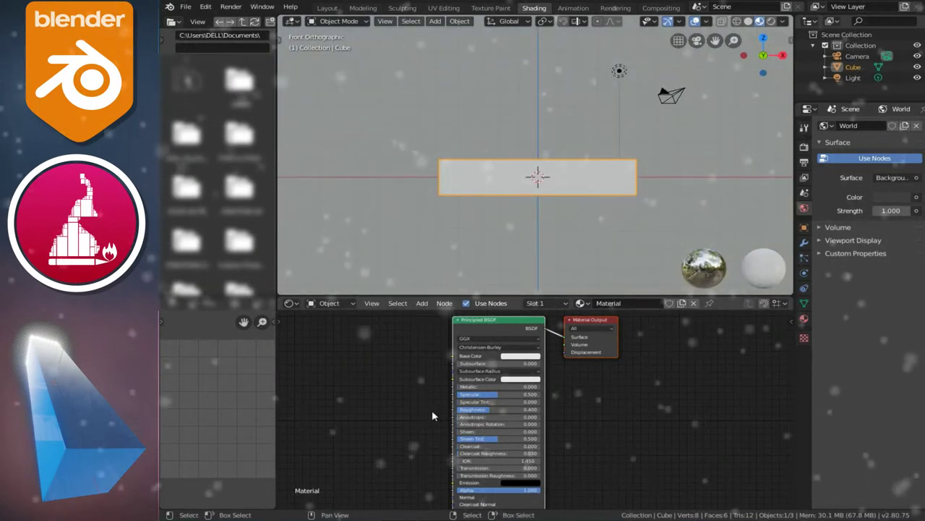
scroll(430, 394, down, 3)
middle_drag(424, 371, 572, 375)
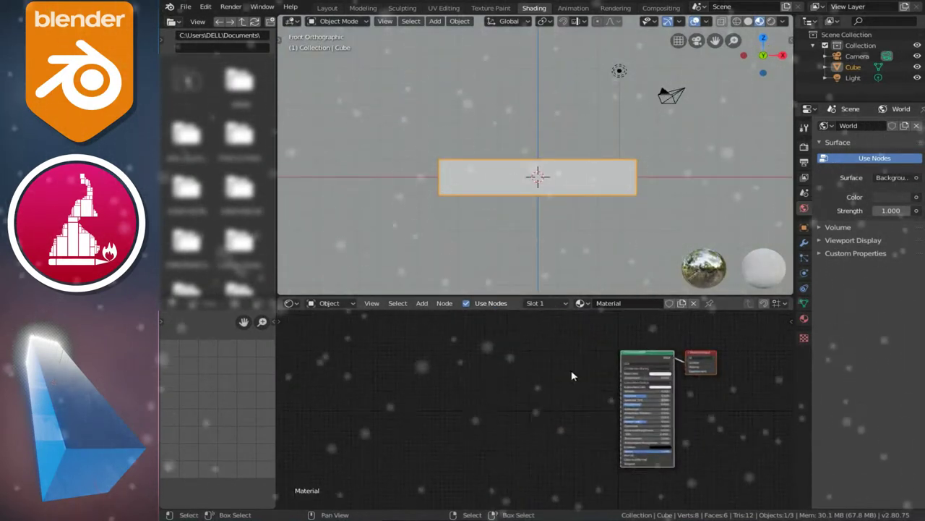
click(422, 304)
click(522, 303)
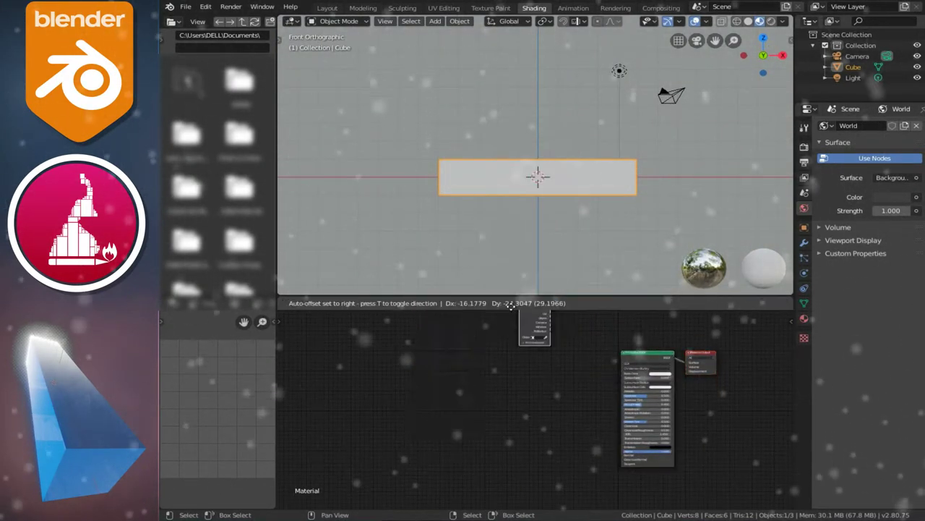
click(364, 374)
Add a Mapping node and a Separate XYZ node after the Texture Coordinate node.
scroll(389, 368, up, 1)
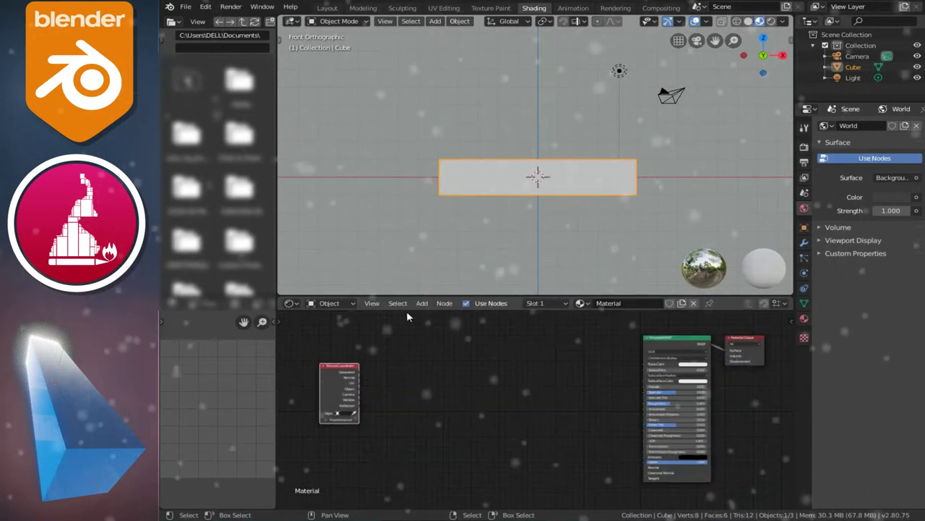
mouse_move(441, 386)
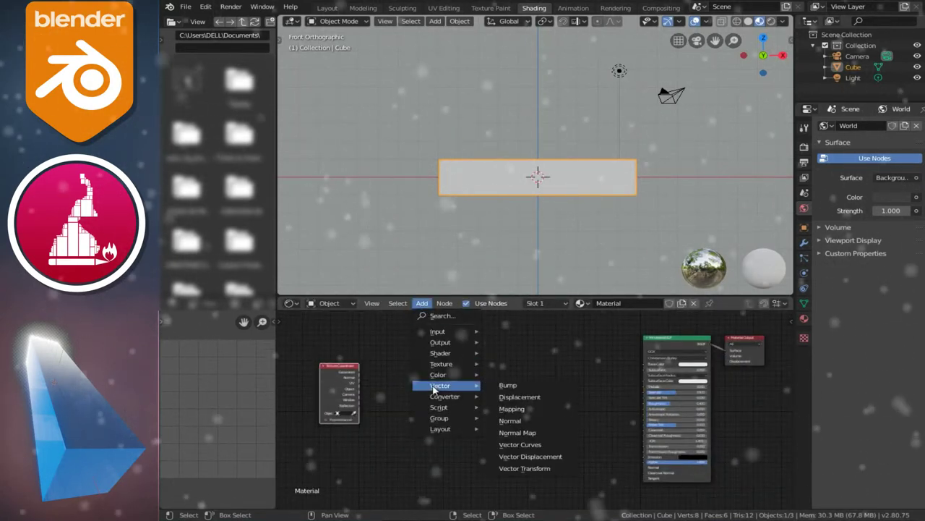
click(512, 409)
click(387, 367)
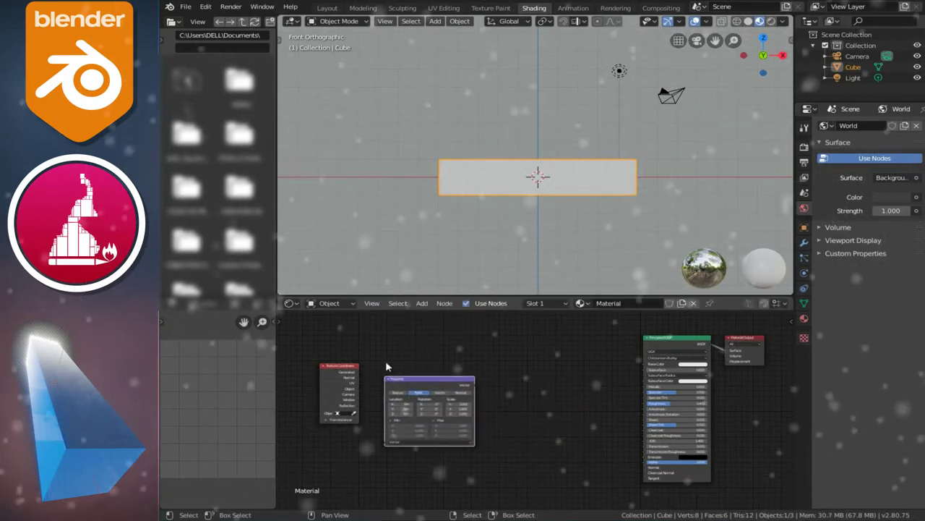
click(422, 303)
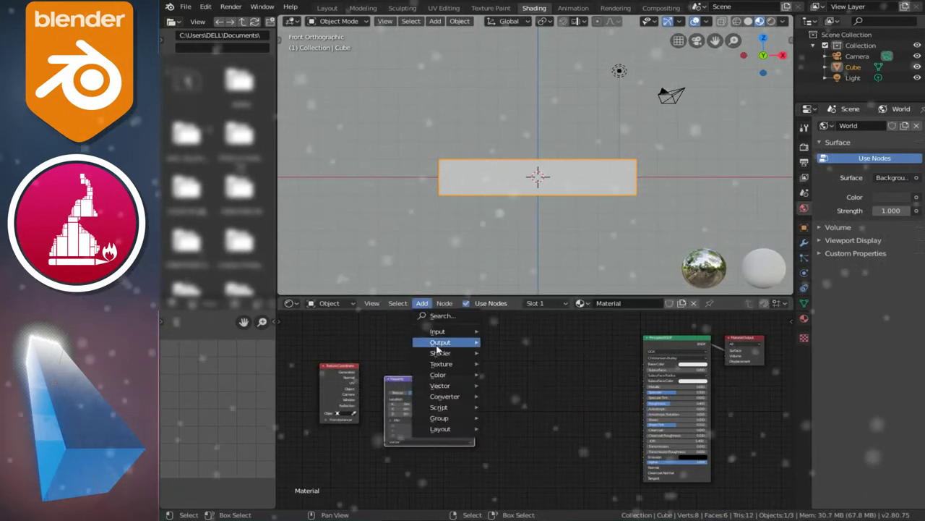
mouse_move(444, 396)
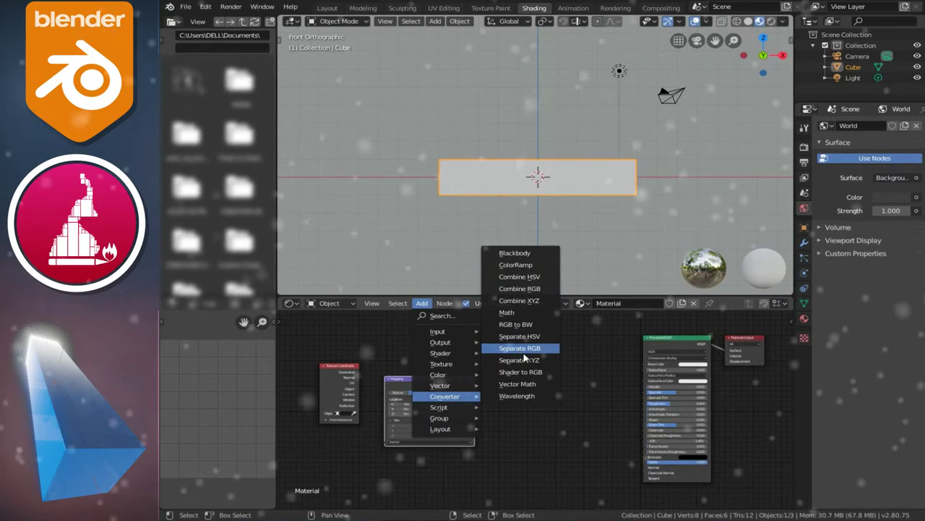
click(524, 356)
click(499, 392)
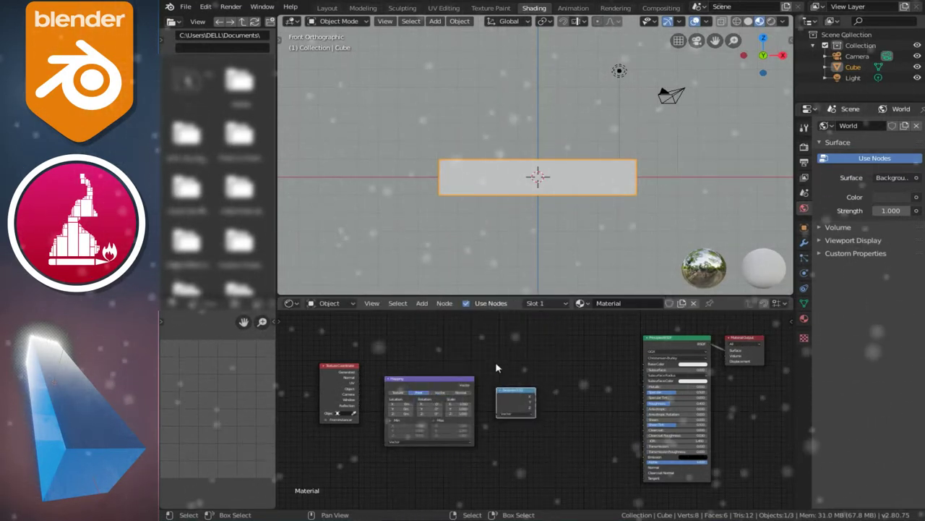
middle_drag(456, 352, 410, 345)
click(422, 304)
mouse_move(445, 396)
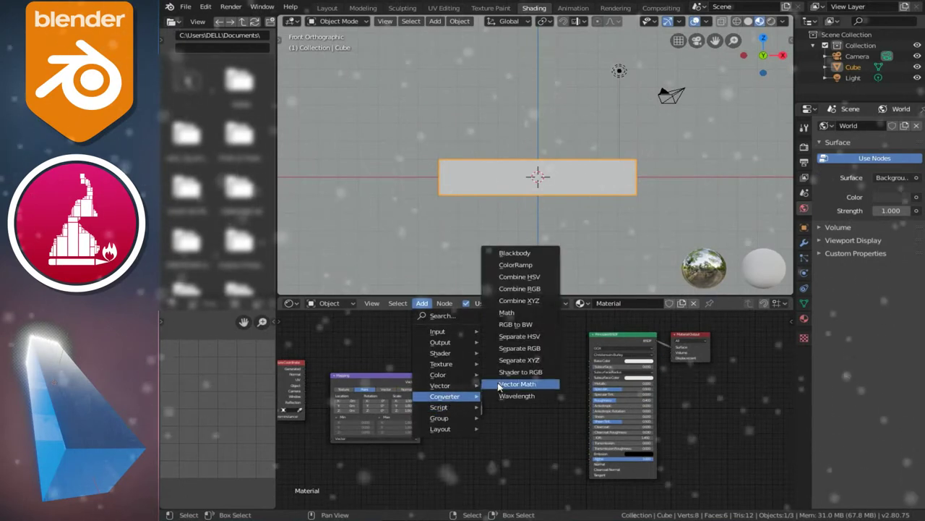
Add a ColorRamp node before the Principled BSDF.
click(515, 265)
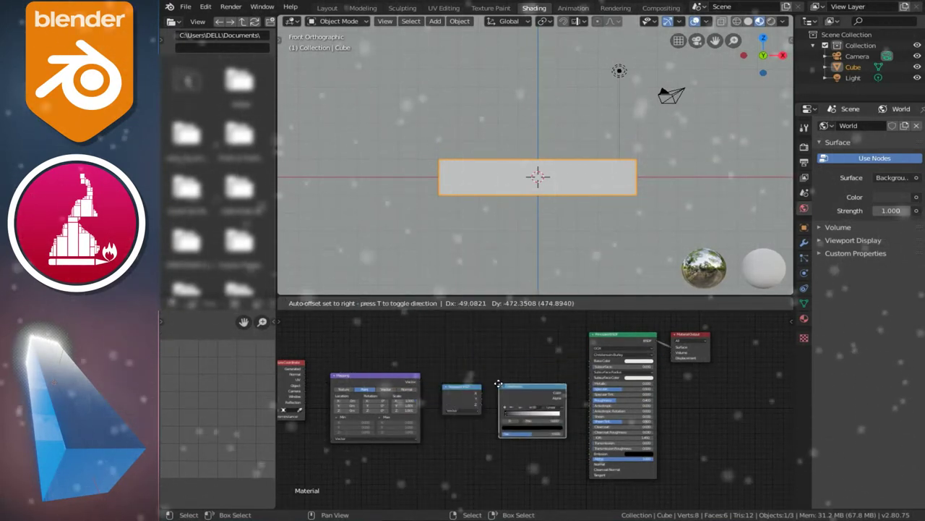
click(494, 387)
middle_drag(409, 400, 538, 412)
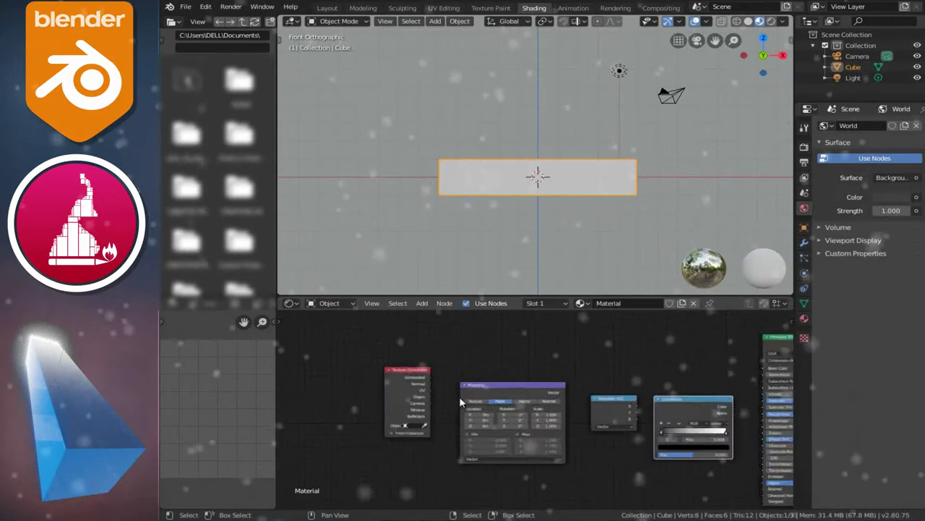
scroll(397, 391, up, 3)
scroll(410, 403, up, 1)
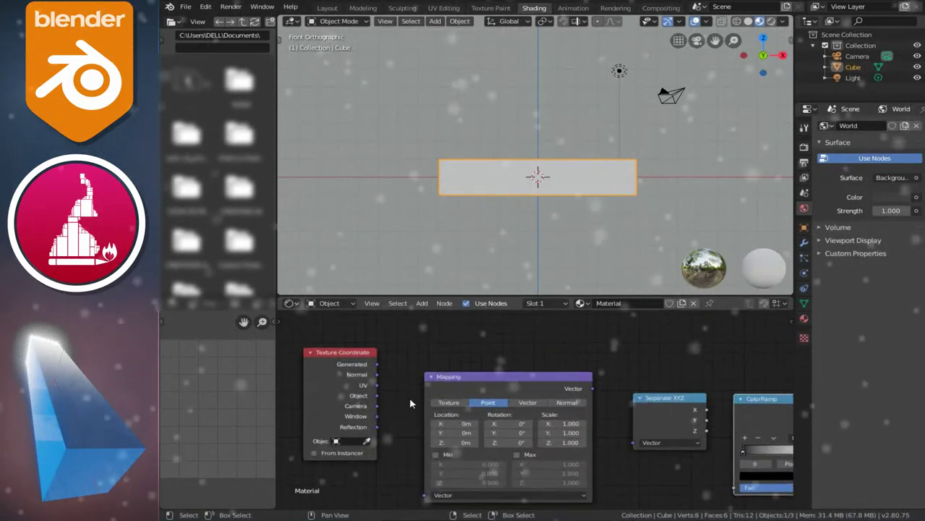
middle_drag(402, 384, 394, 363)
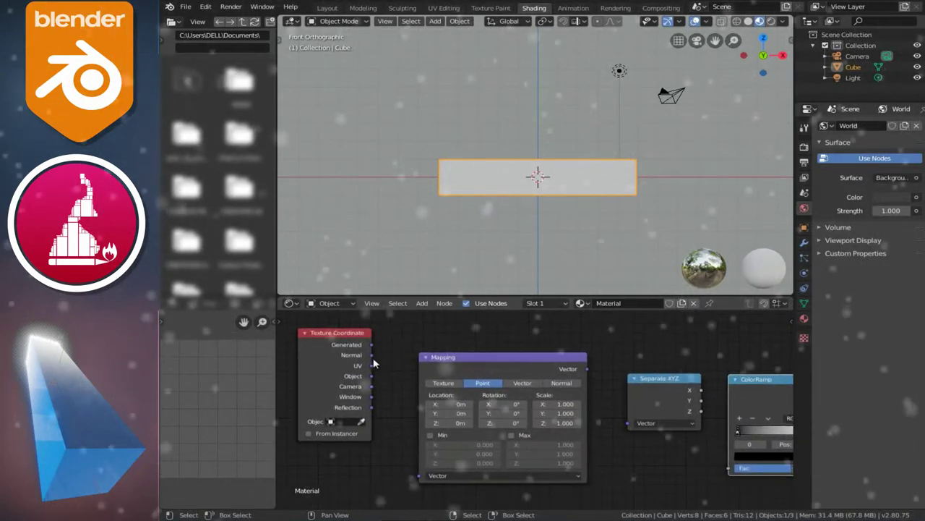
Link Texture Coordinate Generated into Mapping Vector, and Mapping into Separate XYZ.
drag(372, 345, 440, 434)
drag(412, 474, 417, 477)
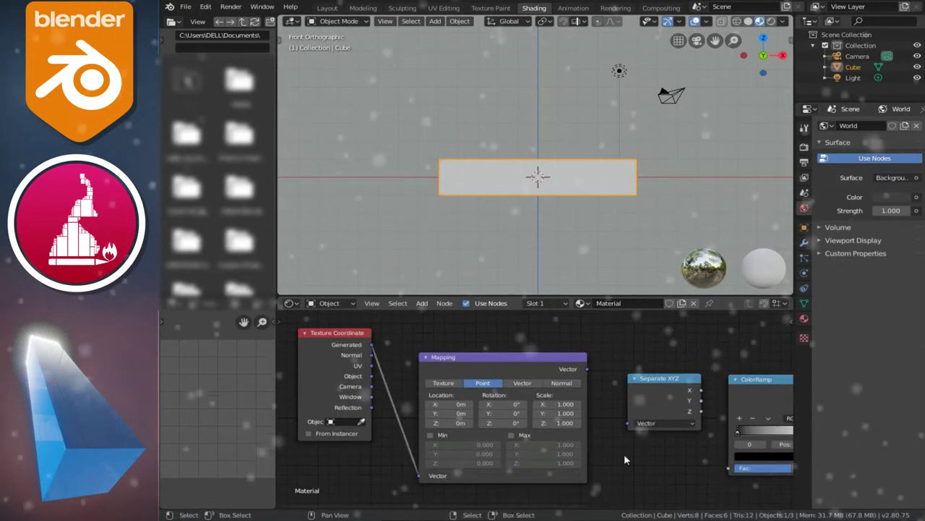
middle_drag(624, 453, 509, 457)
middle_drag(471, 429, 421, 427)
scroll(396, 385, up, 1)
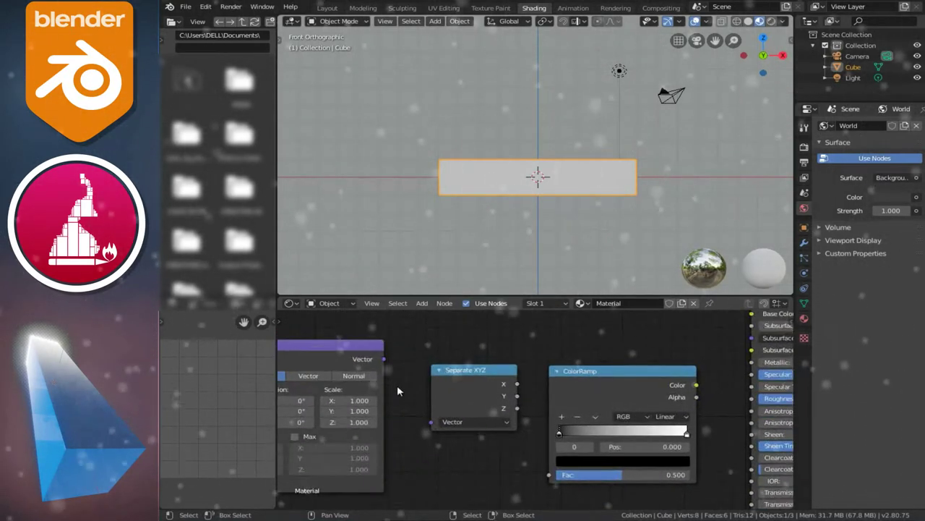
drag(384, 360, 431, 422)
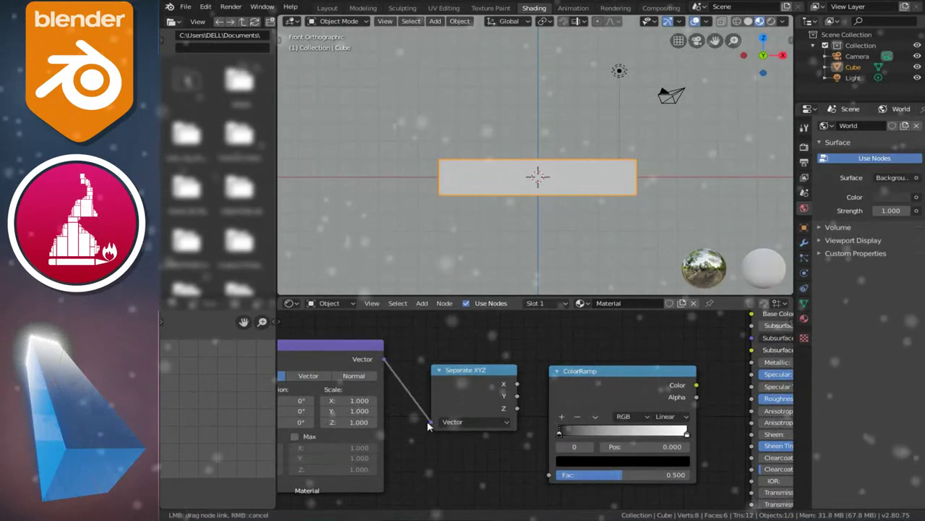
middle_drag(430, 428, 405, 433)
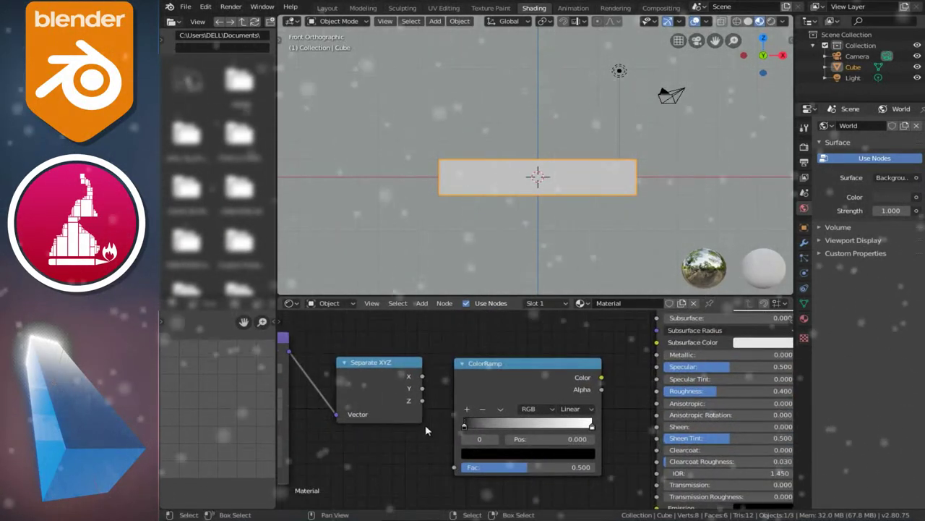
drag(391, 369, 364, 370)
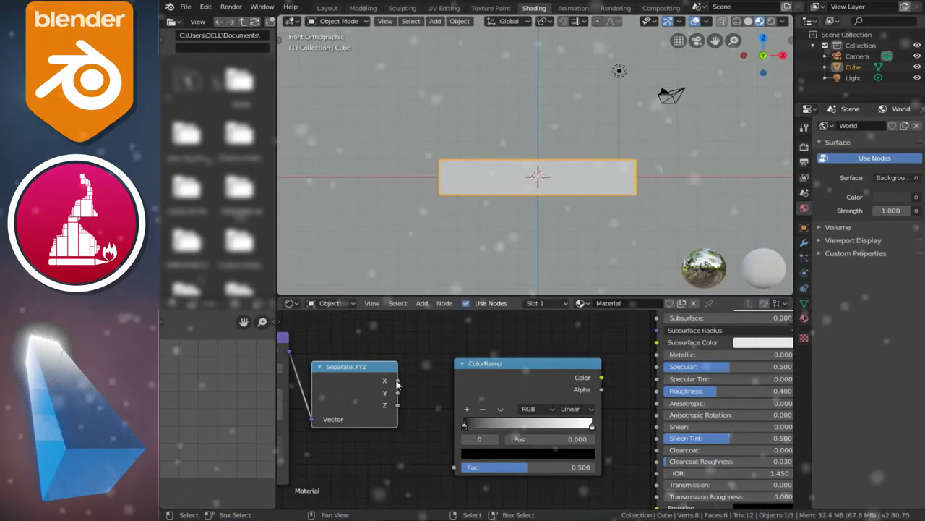
Connect Separate XYZ X to ColorRamp Fac, and ColorRamp Color to Principled BSDF Base Color.
mouse_move(397, 381)
mouse_down()
mouse_move(452, 469)
mouse_move(461, 467)
mouse_up()
middle_drag(467, 389, 422, 393)
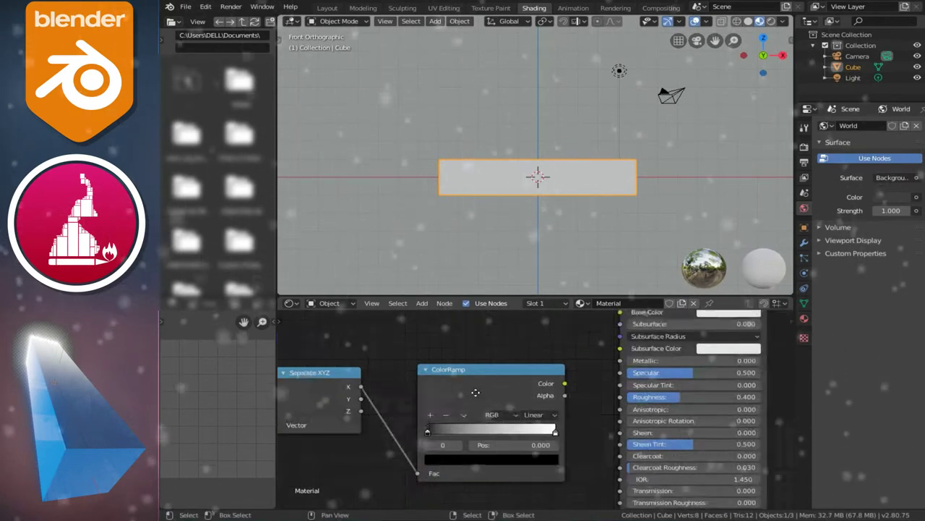
scroll(434, 405, up, 2)
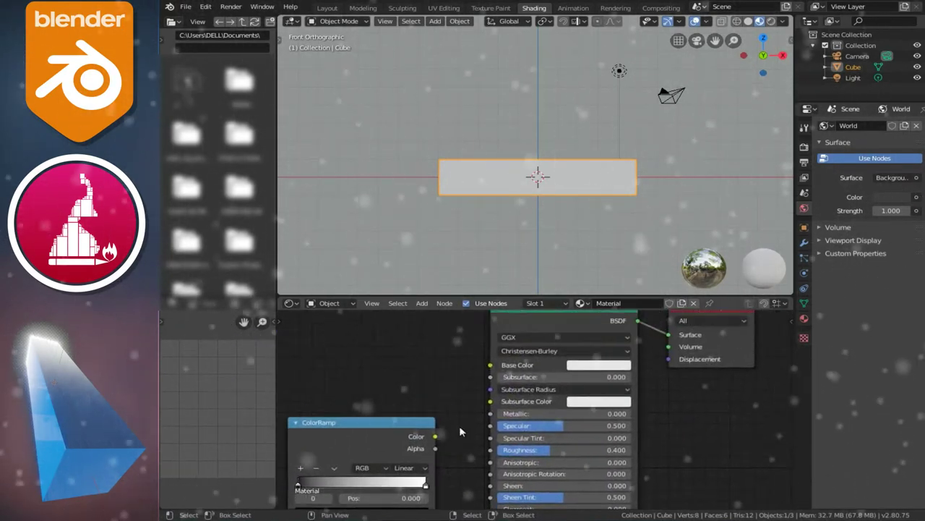
scroll(447, 391, down, 1)
middle_drag(446, 392, 451, 431)
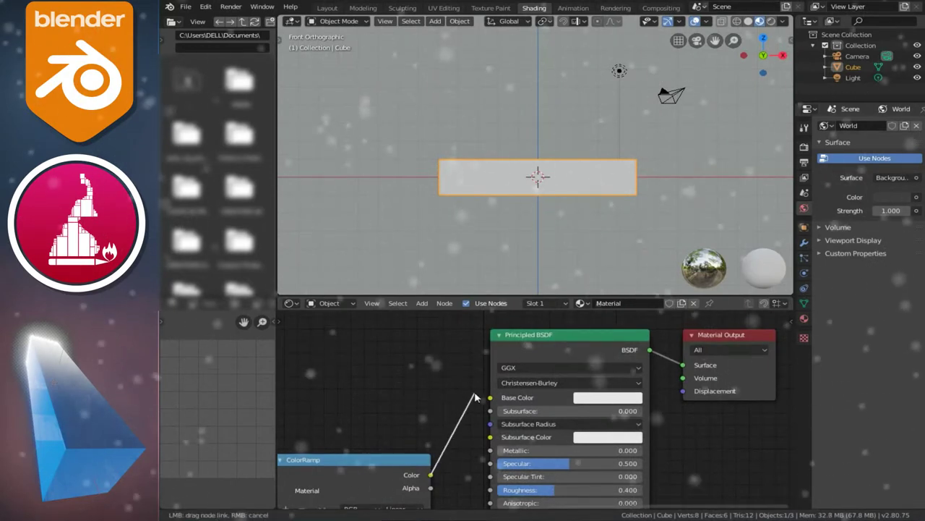
drag(450, 461, 492, 398)
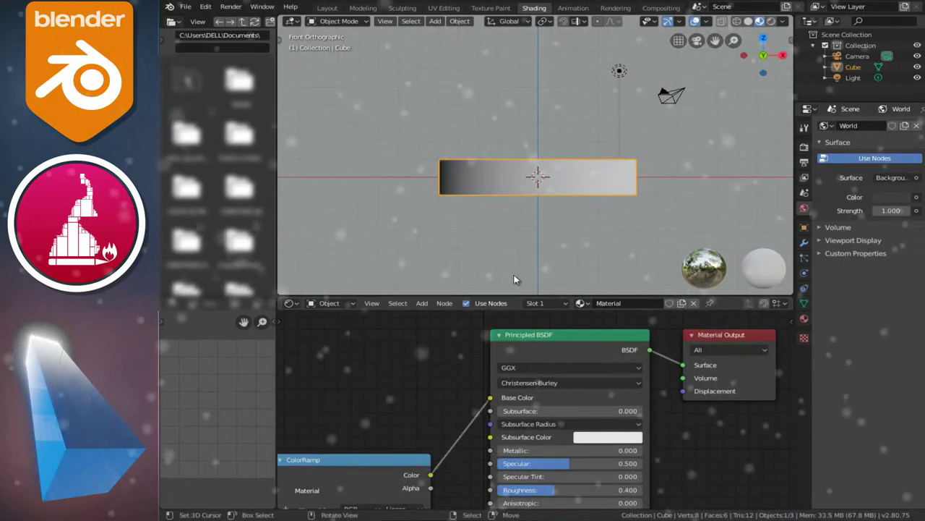
Add a Mix Shader node to the material.
scroll(509, 230, up, 2)
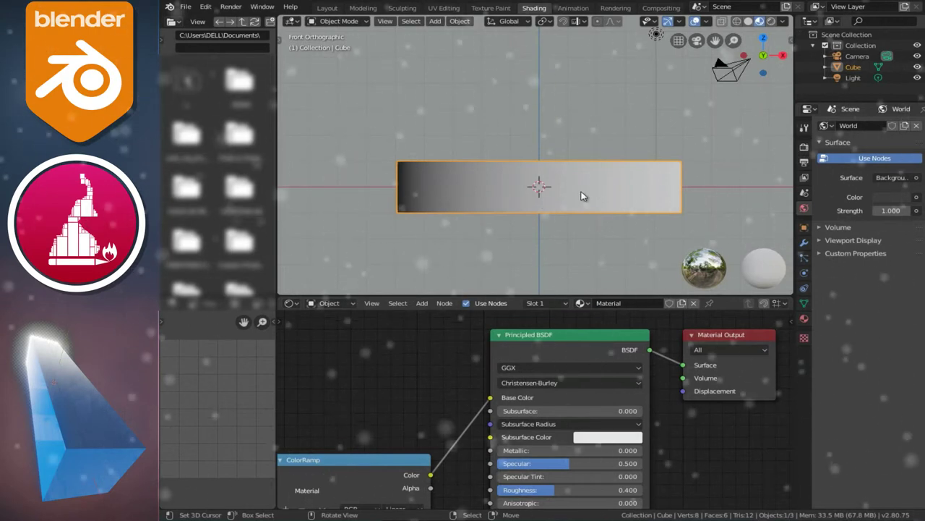
scroll(442, 340, down, 2)
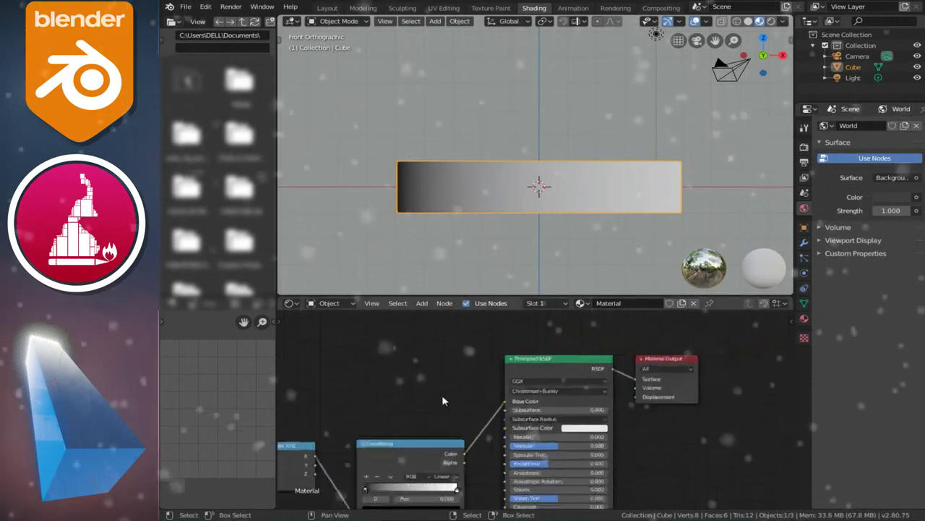
scroll(435, 387, down, 3)
scroll(437, 391, down, 1)
scroll(437, 391, up, 3)
scroll(448, 376, up, 1)
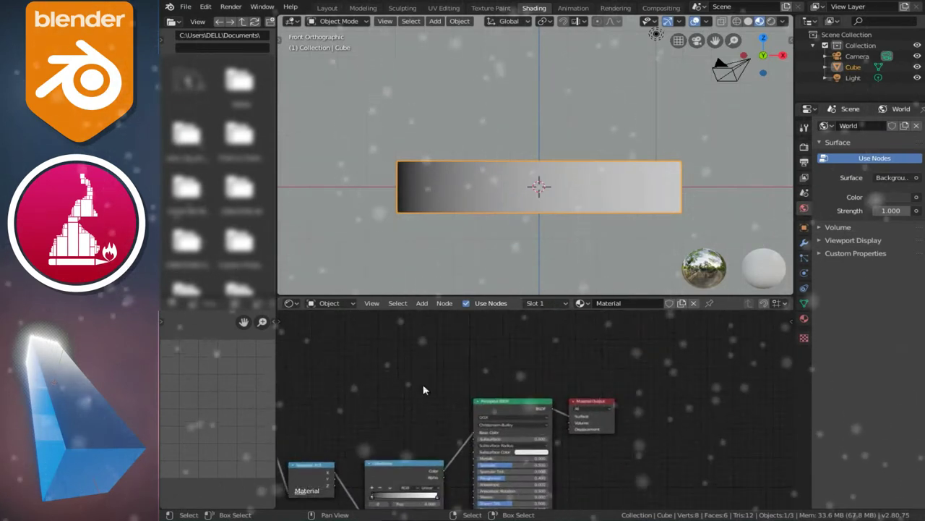
middle_drag(447, 353, 428, 397)
click(422, 303)
mouse_move(443, 353)
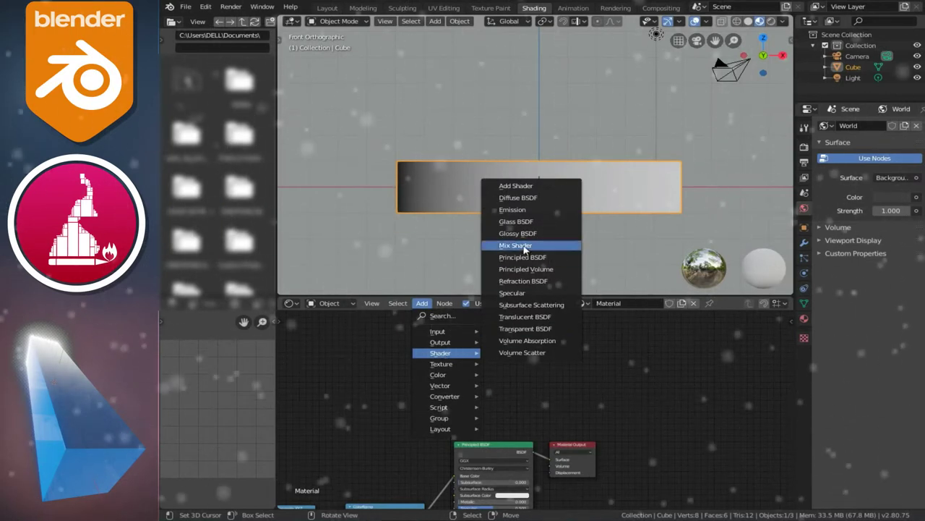
click(517, 245)
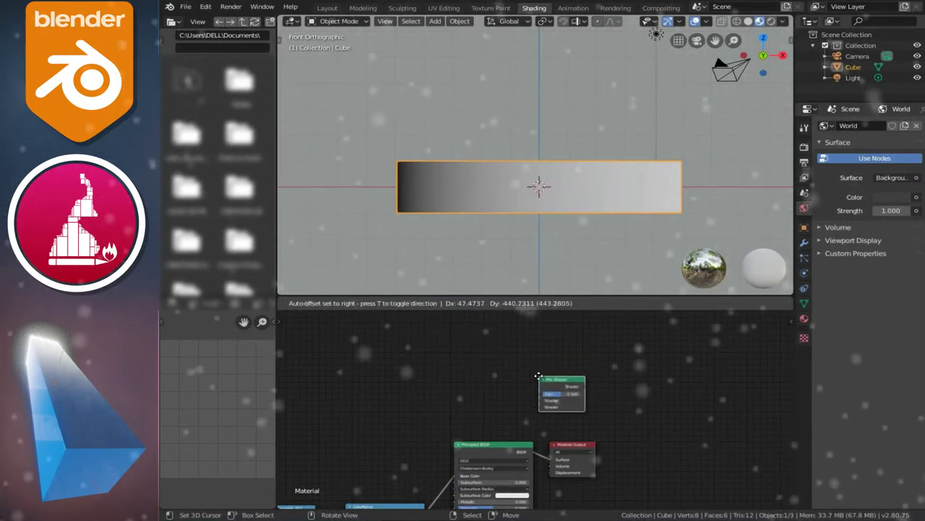
click(538, 376)
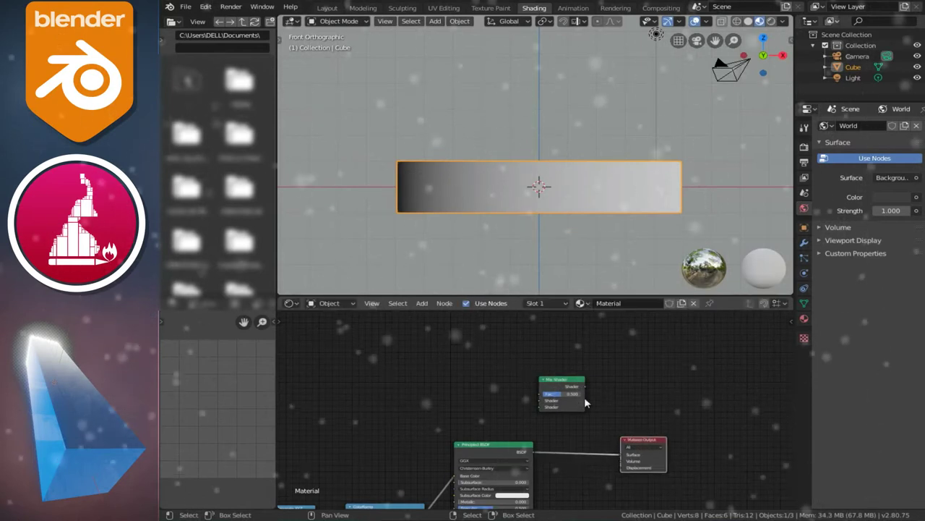
drag(562, 382, 574, 381)
Add an Emission node to the left of the Mix Shader.
click(421, 303)
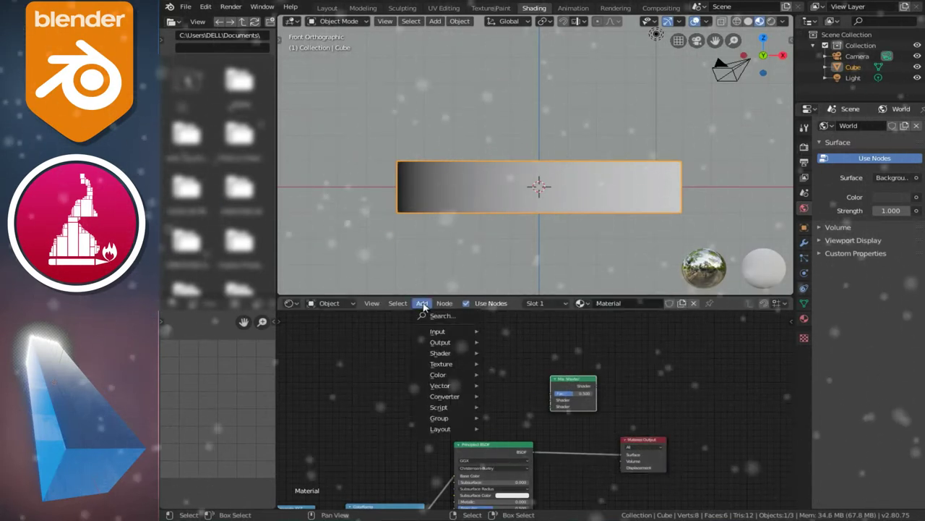
mouse_move(443, 353)
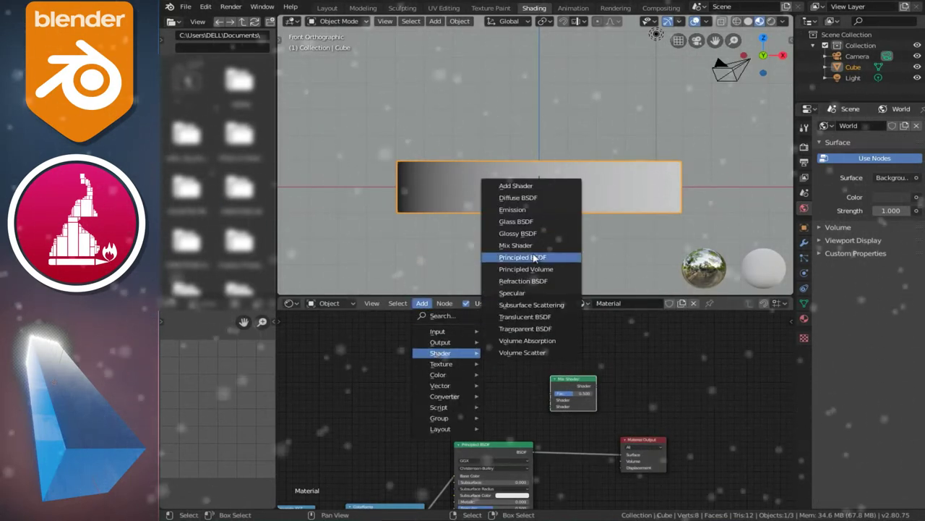
click(514, 210)
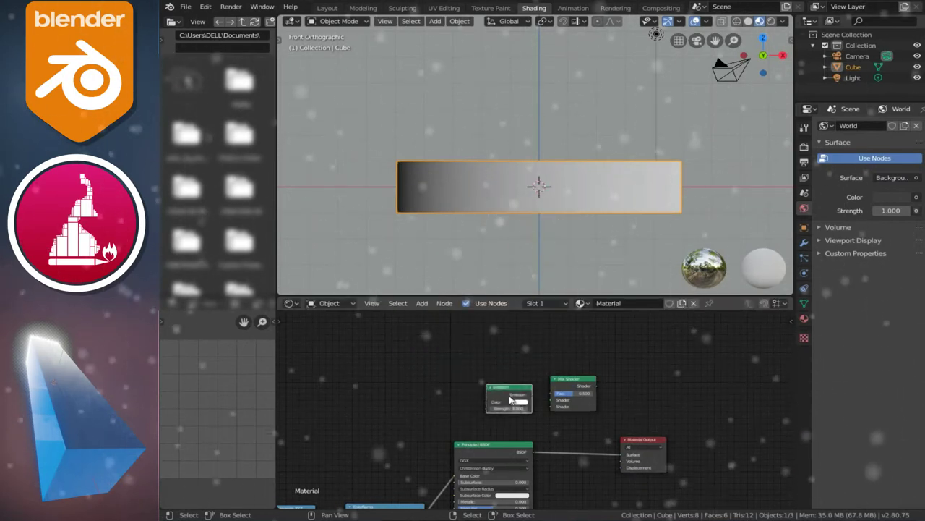
click(509, 398)
scroll(509, 399, up, 3)
drag(541, 346, 565, 350)
Plug Principled BSDF and Emission into the Mix Shader, and the Mix Shader into Material Output Surface.
drag(604, 467, 508, 444)
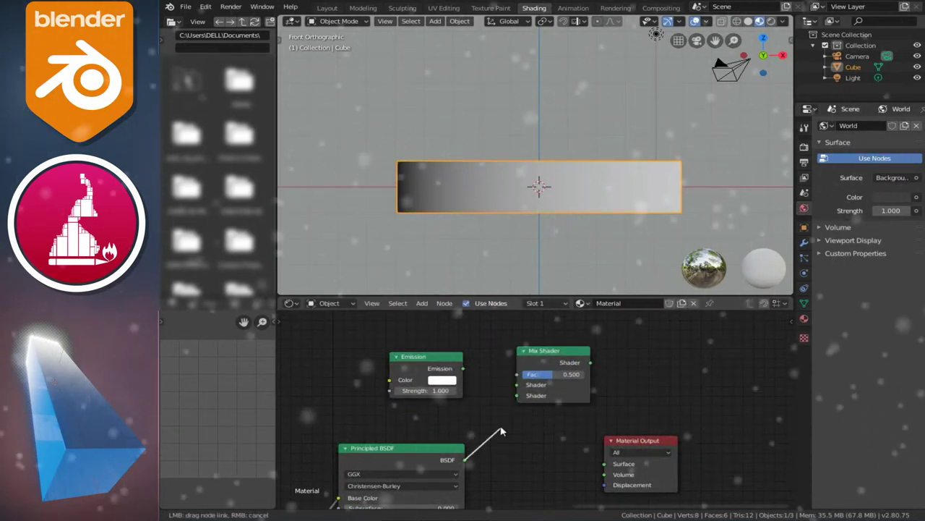
drag(517, 387, 517, 386)
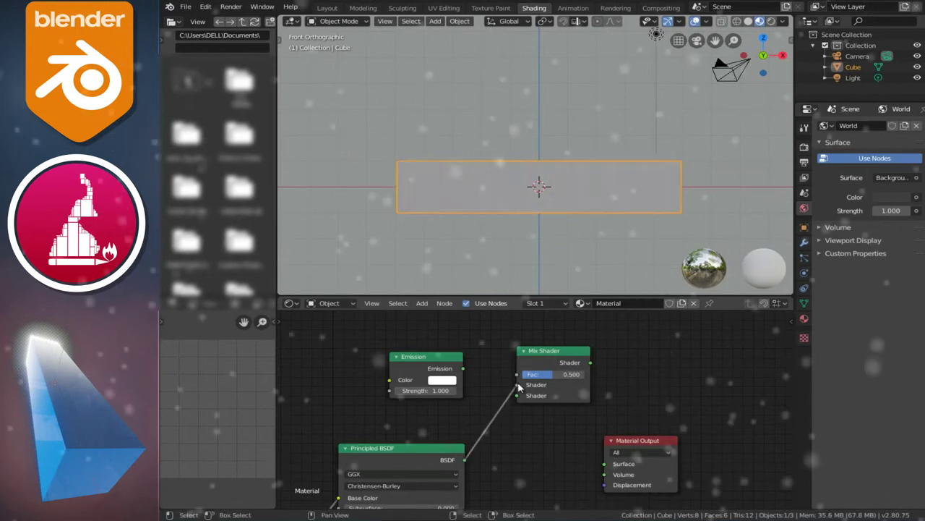
scroll(476, 400, up, 1)
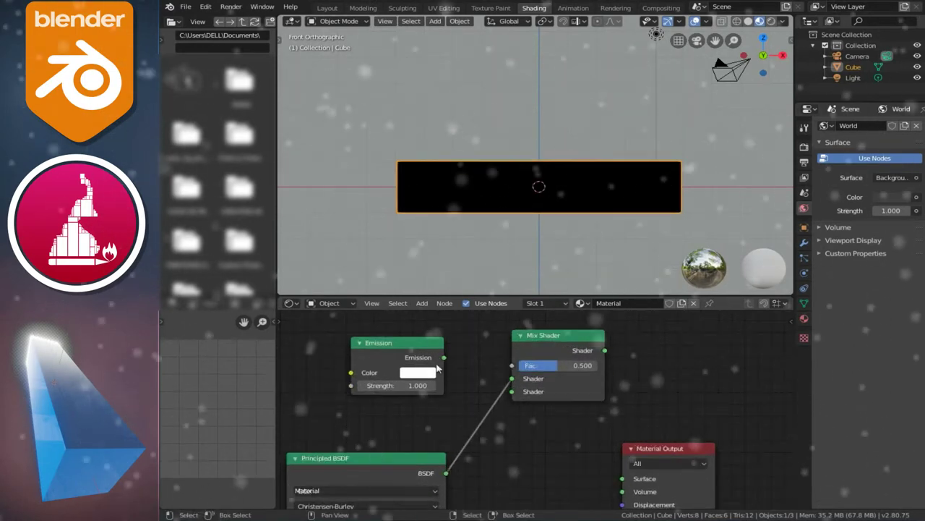
drag(443, 357, 513, 391)
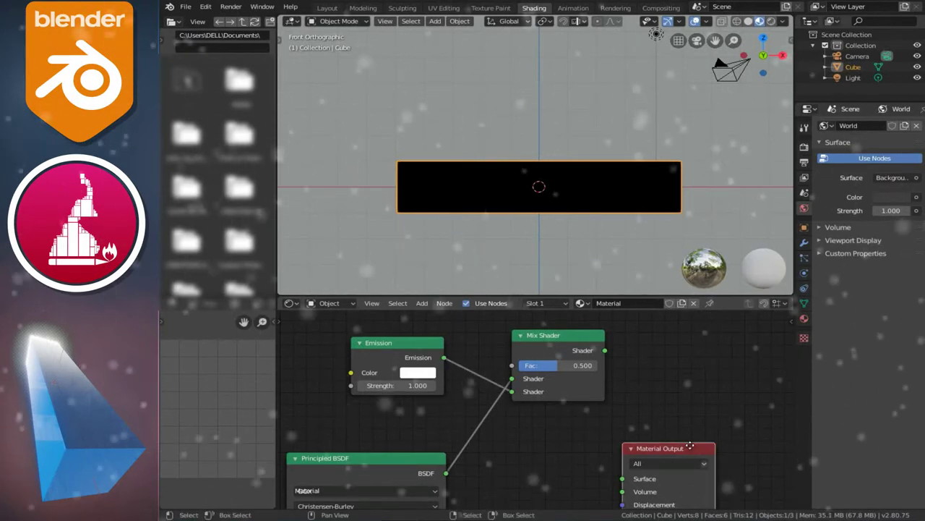
drag(691, 446, 741, 432)
mouse_move(556, 340)
mouse_down()
mouse_move(551, 365)
mouse_move(672, 465)
mouse_up()
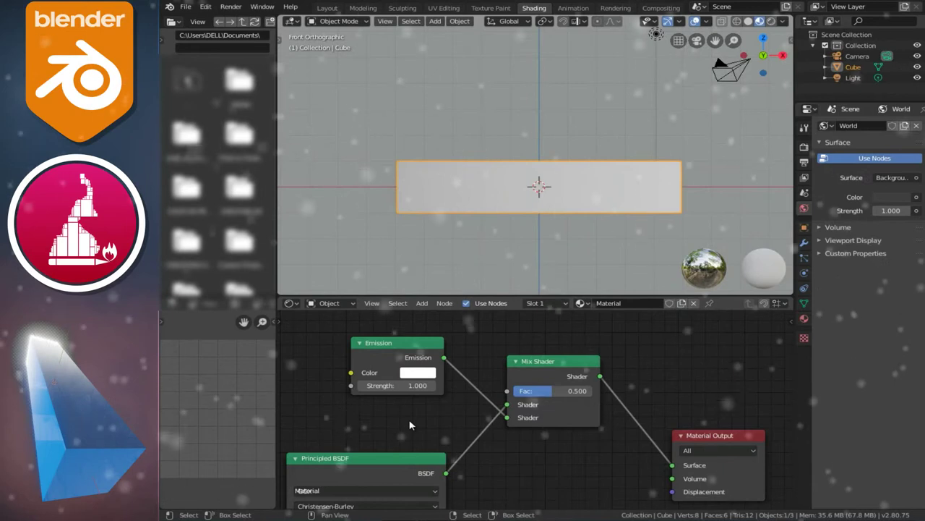
scroll(410, 424, down, 2)
scroll(433, 428, down, 2)
scroll(450, 430, up, 2)
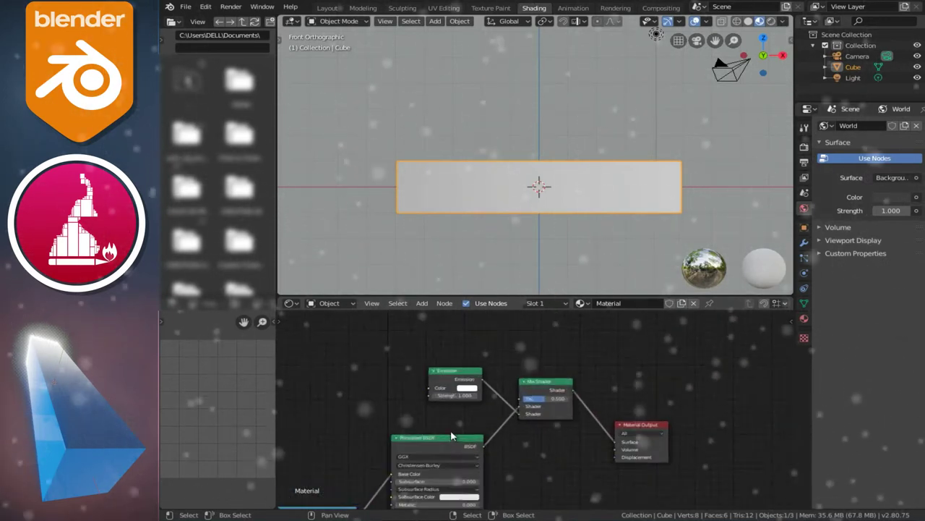
scroll(371, 450, down, 2)
scroll(410, 444, up, 3)
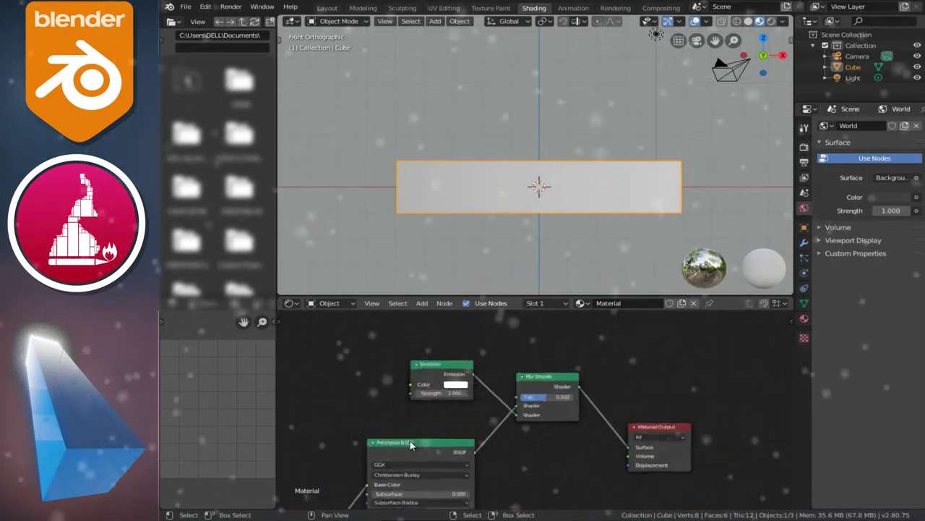
Reroute the ColorRamp colour from Base Color to the Mix Shader Fac.
scroll(410, 445, up, 1)
middle_drag(410, 445, 454, 408)
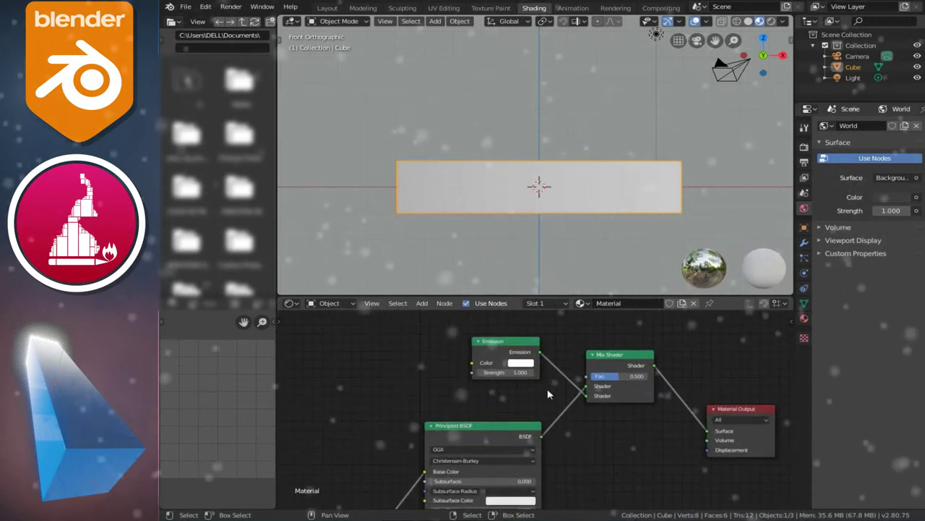
middle_drag(425, 475, 430, 459)
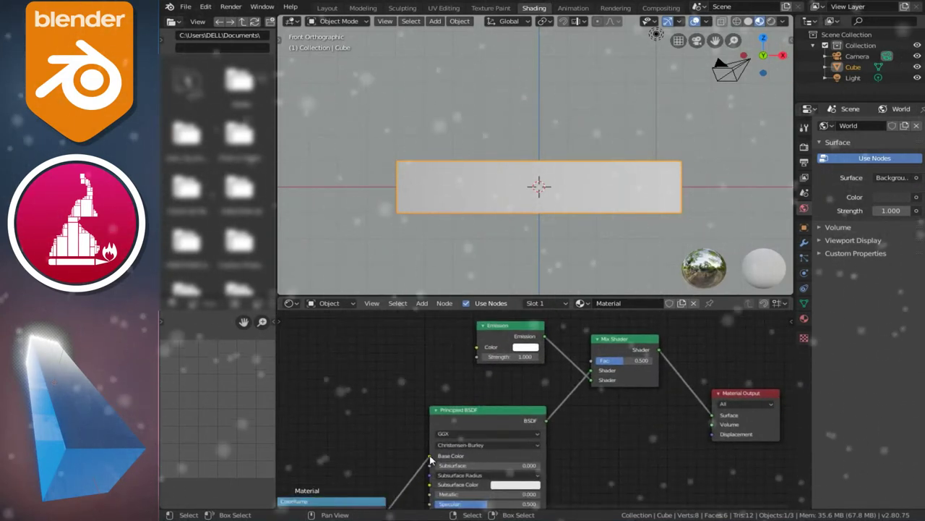
drag(431, 459, 375, 448)
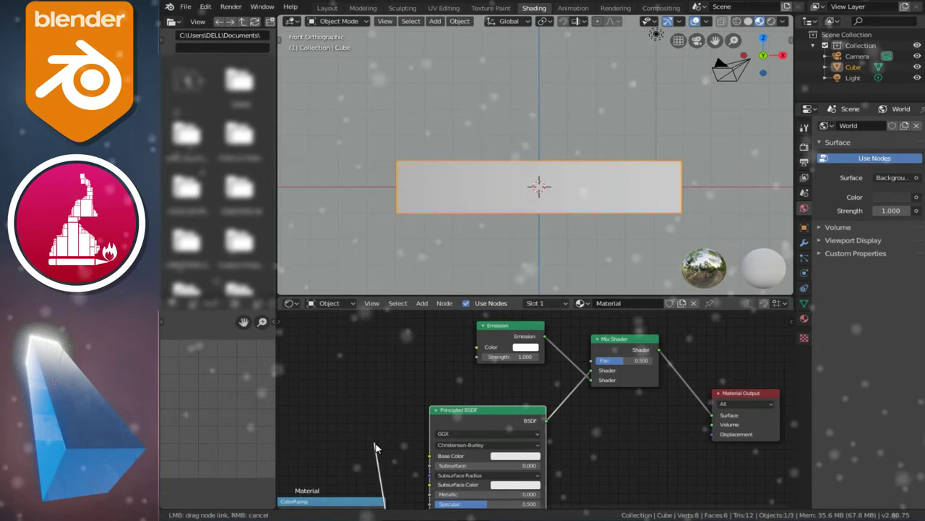
drag(407, 419, 593, 361)
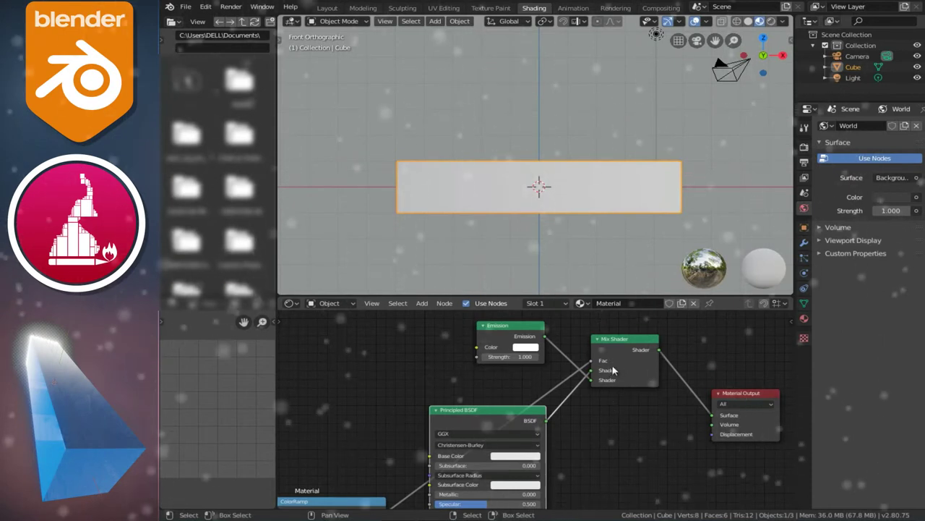
Set ColorRamp interpolation to B-Spline and move its black stop to position 0.914.
scroll(413, 444, down, 2)
middle_drag(413, 444, 512, 401)
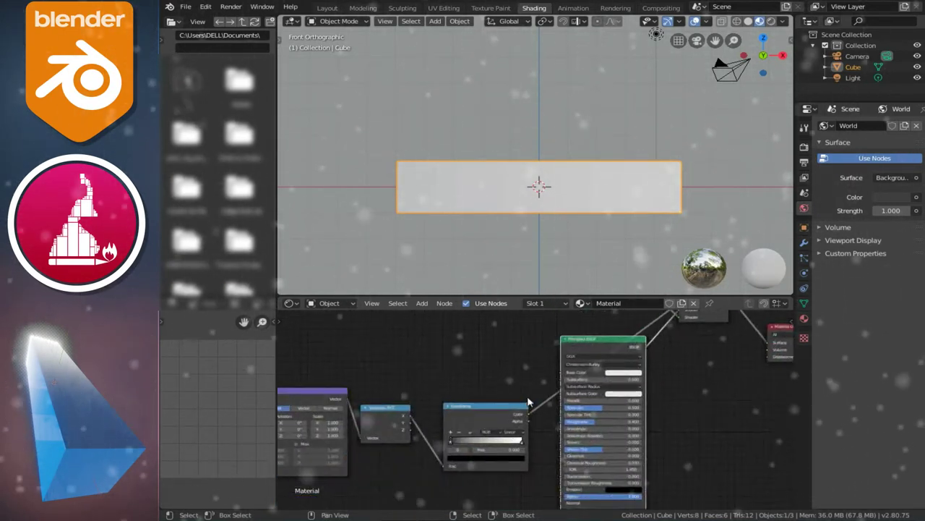
scroll(543, 441, up, 3)
middle_drag(544, 438, 560, 393)
scroll(563, 391, up, 2)
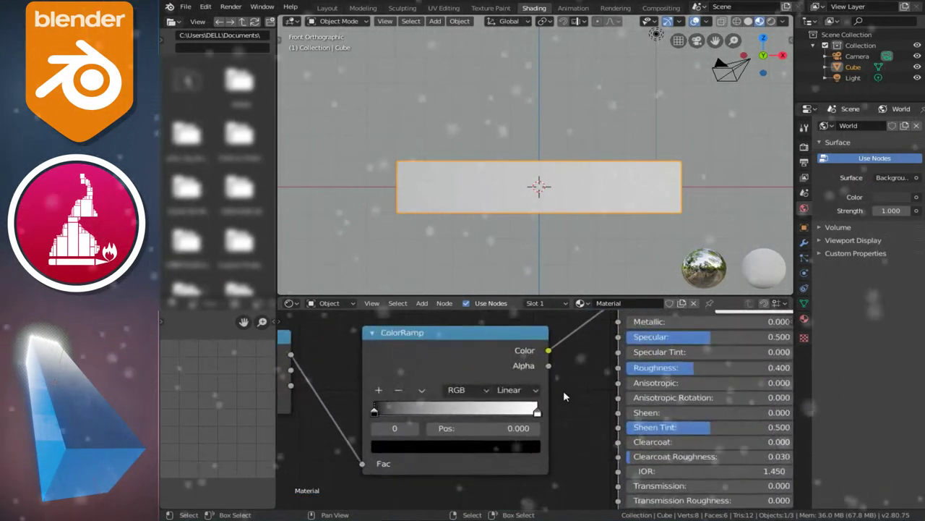
click(517, 393)
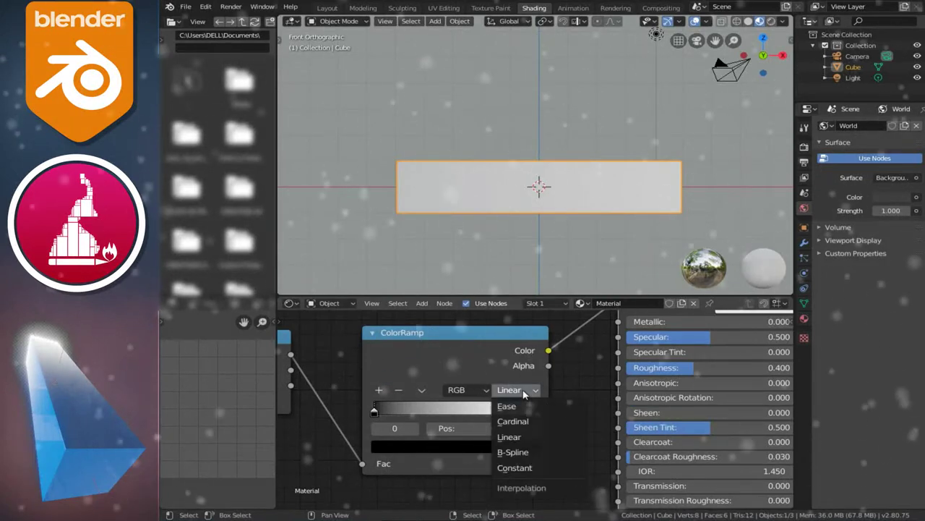
click(525, 454)
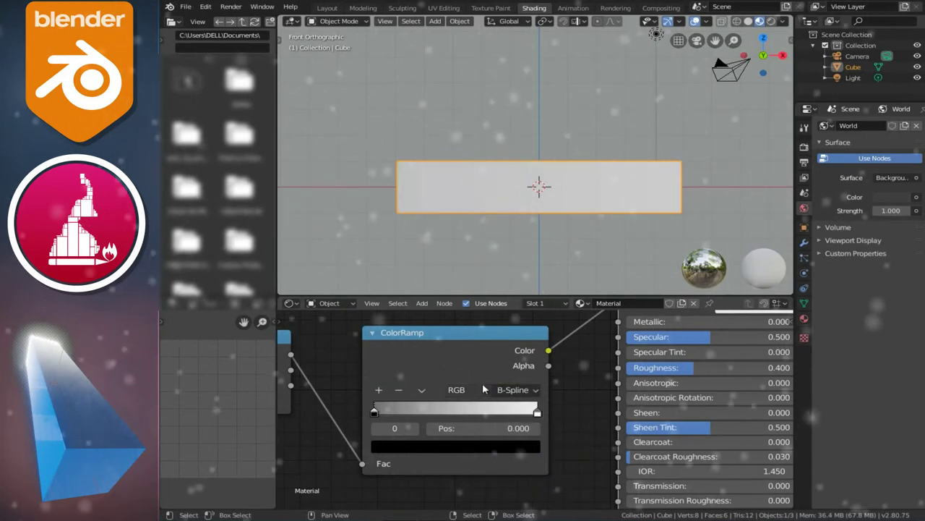
drag(390, 417, 534, 413)
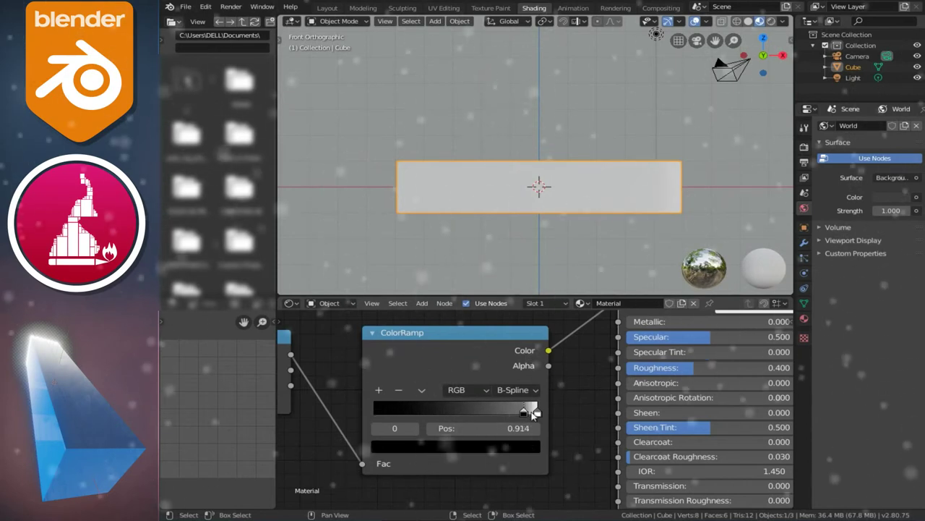
scroll(669, 419, down, 3)
Turn on Bloom in Render Properties (Threshold 0.800, Radius 6.500, Intensity 0.100).
scroll(636, 456, down, 2)
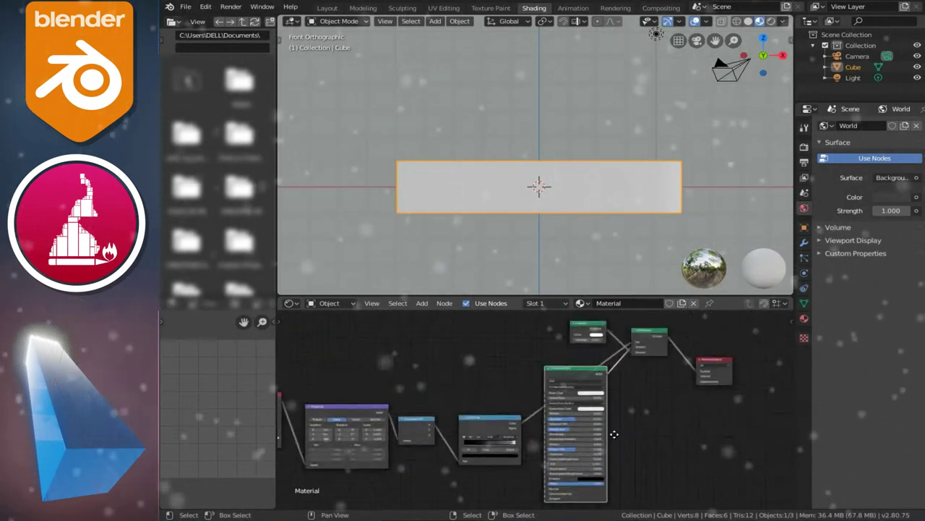
scroll(599, 492, down, 2)
click(804, 148)
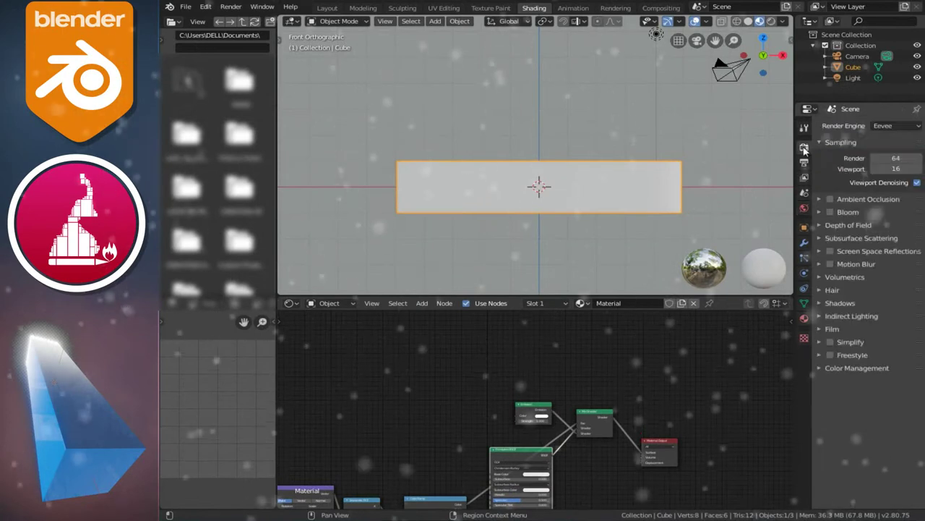
click(837, 211)
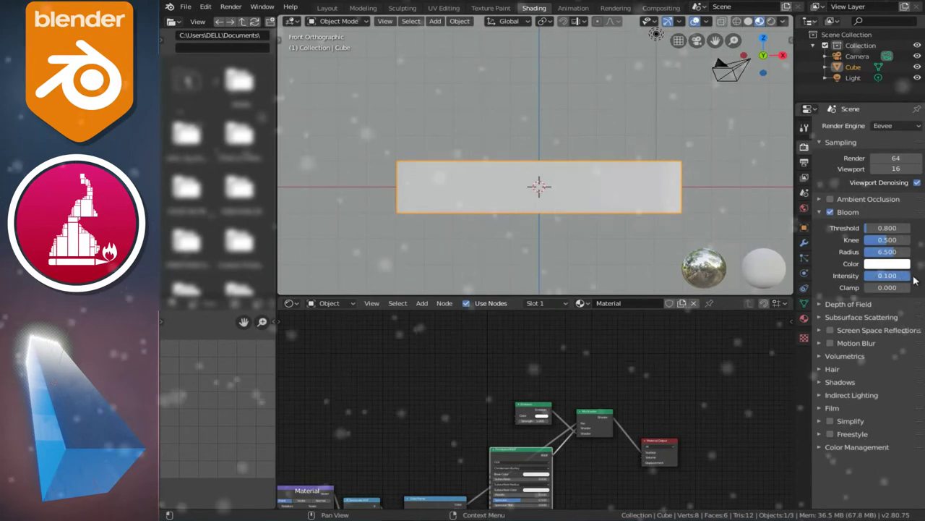
scroll(524, 441, up, 2)
scroll(524, 441, up, 2)
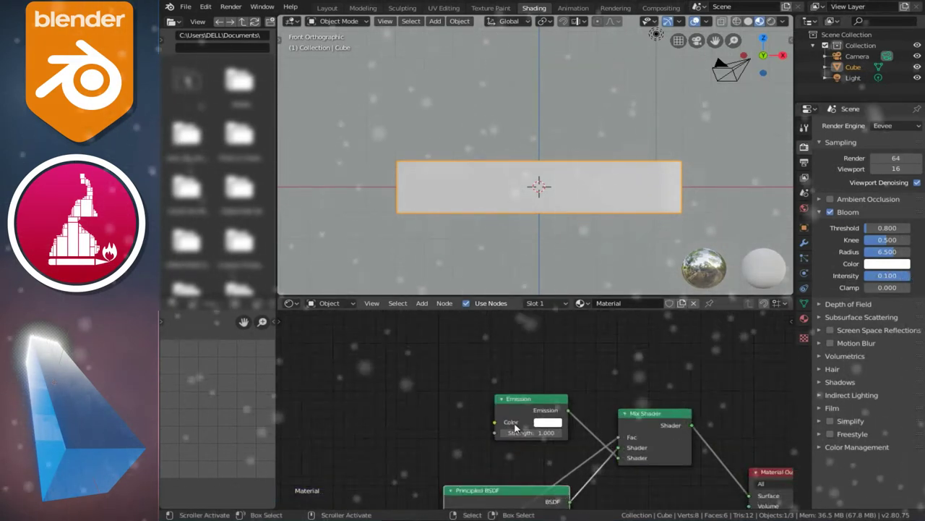
scroll(523, 444, up, 1)
scroll(523, 444, up, 1)
scroll(524, 444, up, 1)
Raise the Emission Strength to 28.300.
drag(535, 452, 701, 443)
scroll(521, 464, down, 3)
mouse_move(521, 464)
middle_down()
mouse_move(488, 370)
mouse_move(427, 361)
middle_up()
Make the Principled BSDF Base Color a saturated blue (H 0.567, S 1.000) with Roughness 0.
mouse_move(499, 441)
middle_down()
mouse_move(499, 362)
mouse_move(513, 396)
middle_up()
scroll(499, 374, up, 3)
click(515, 395)
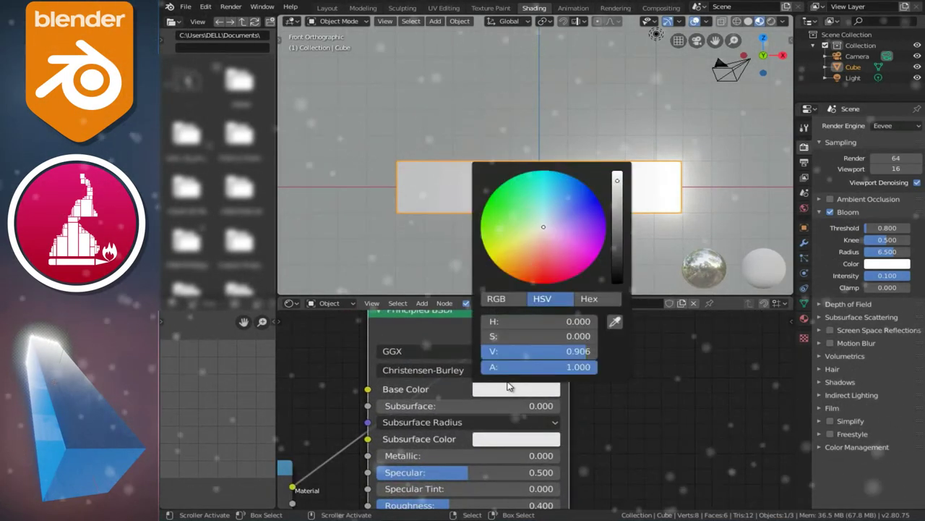
mouse_move(541, 247)
mouse_down()
mouse_move(553, 180)
mouse_move(576, 167)
mouse_up()
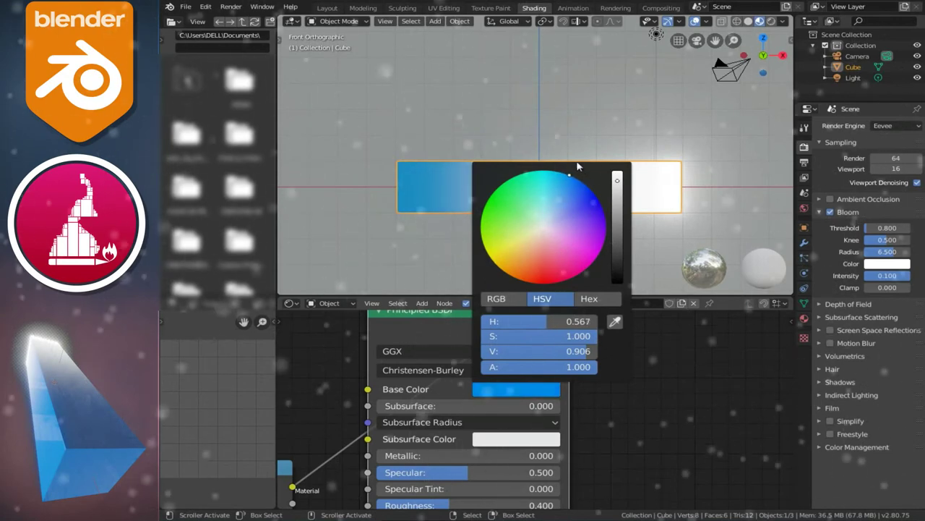
middle_drag(434, 509, 453, 463)
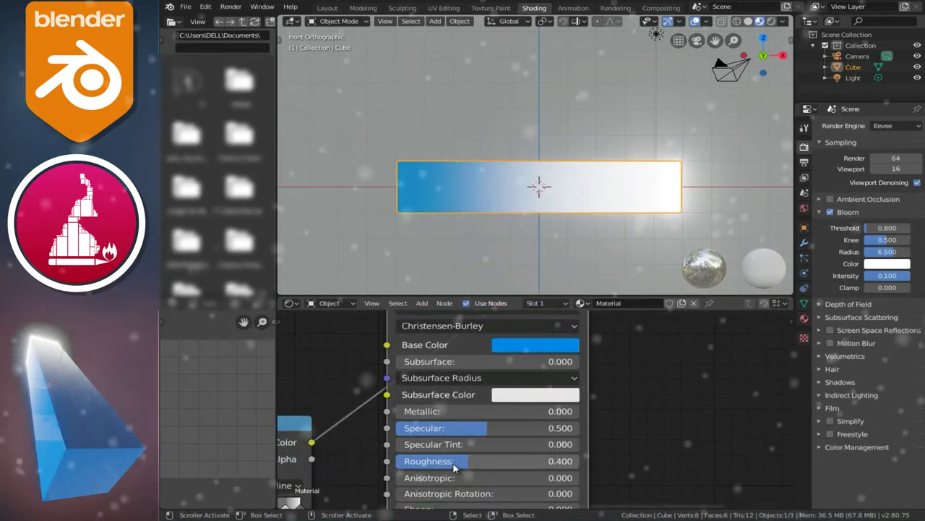
drag(453, 462, 360, 465)
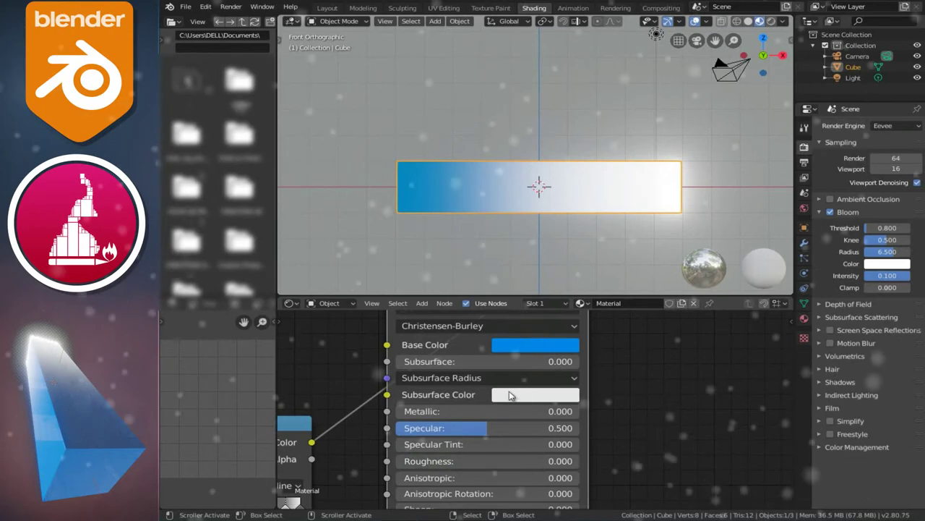
scroll(510, 396, down, 3)
scroll(513, 420, down, 2)
Feed a Bright/Contrast node into the Emission Color, with Bright 0.600 and Contrast 0.000.
middle_drag(517, 444, 530, 495)
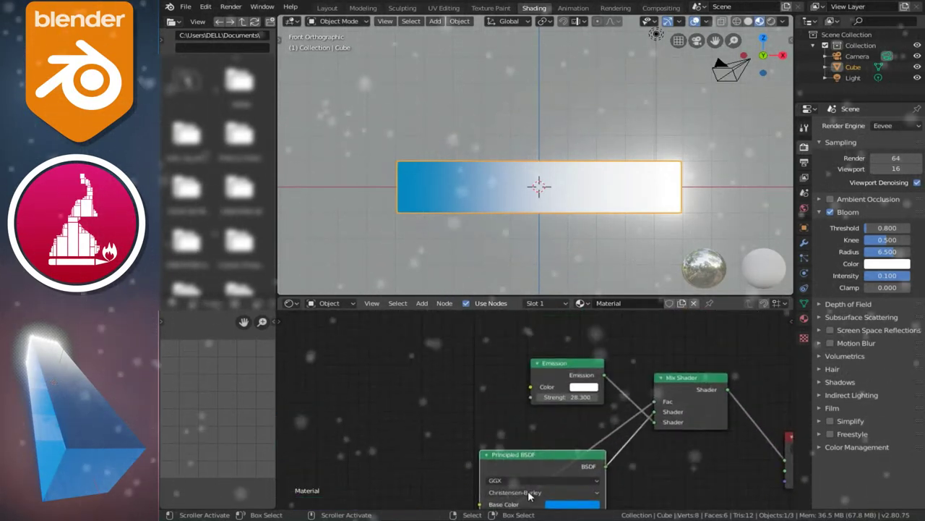
click(422, 303)
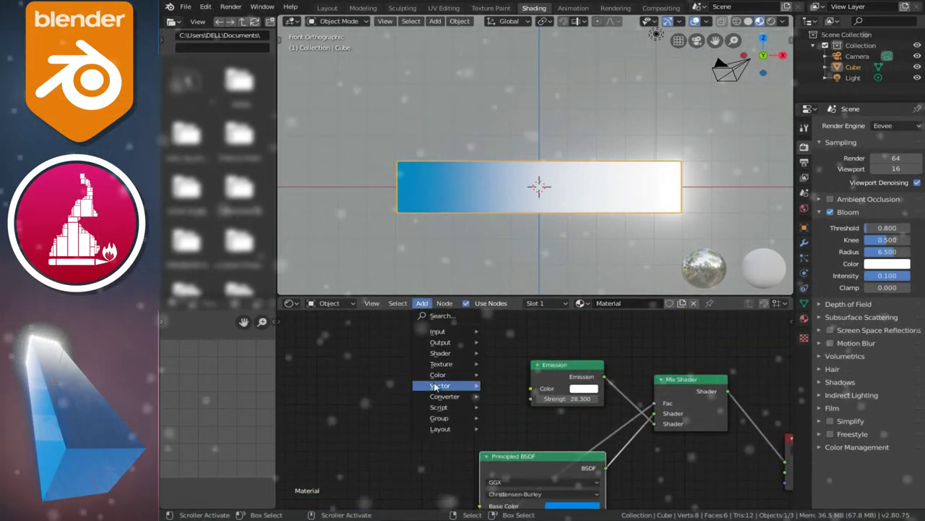
mouse_move(438, 375)
click(531, 375)
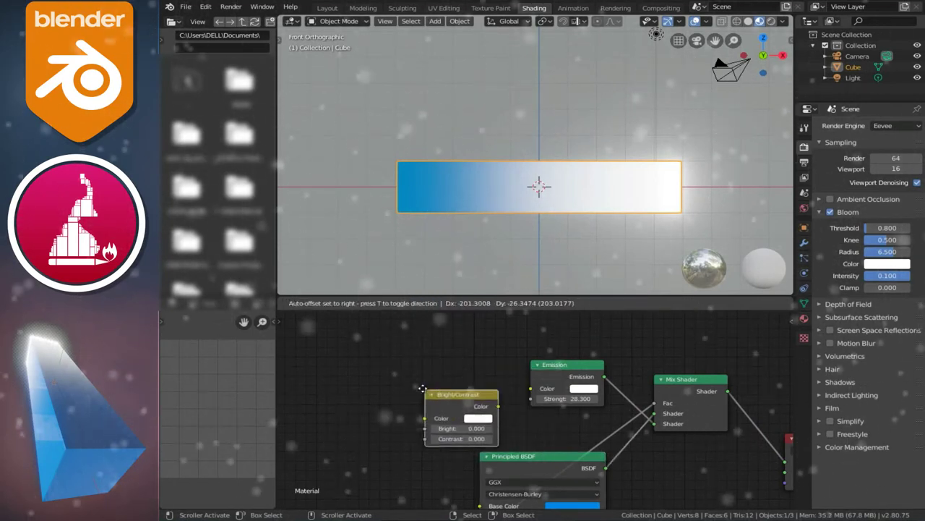
click(438, 394)
scroll(440, 391, up, 2)
scroll(441, 384, up, 1)
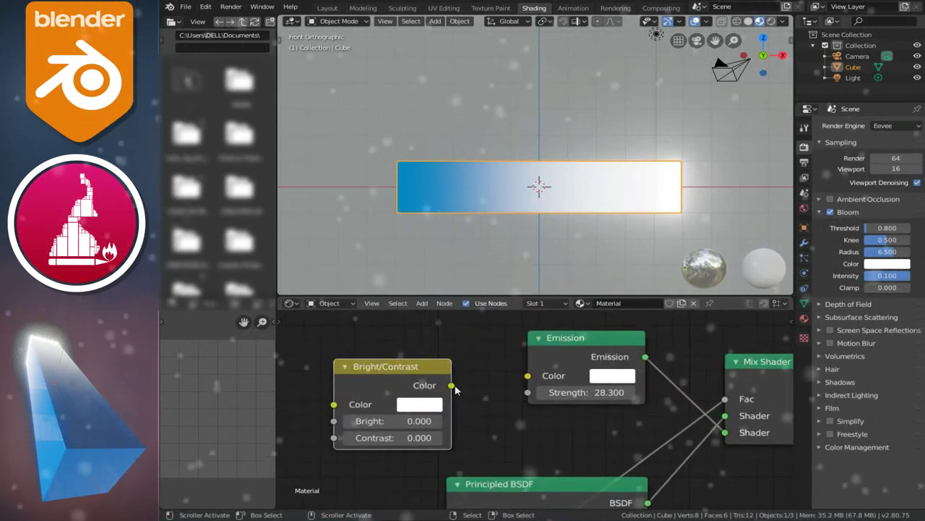
drag(452, 386, 528, 375)
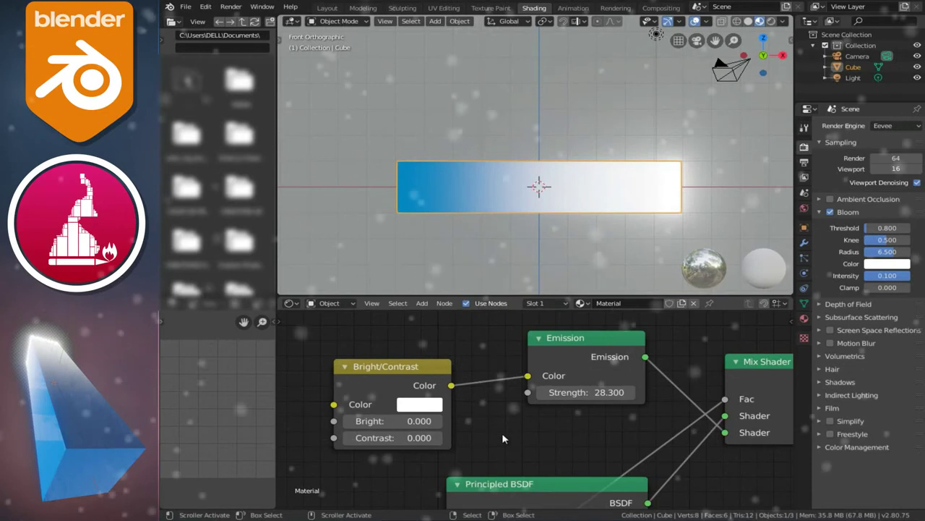
drag(402, 422, 382, 426)
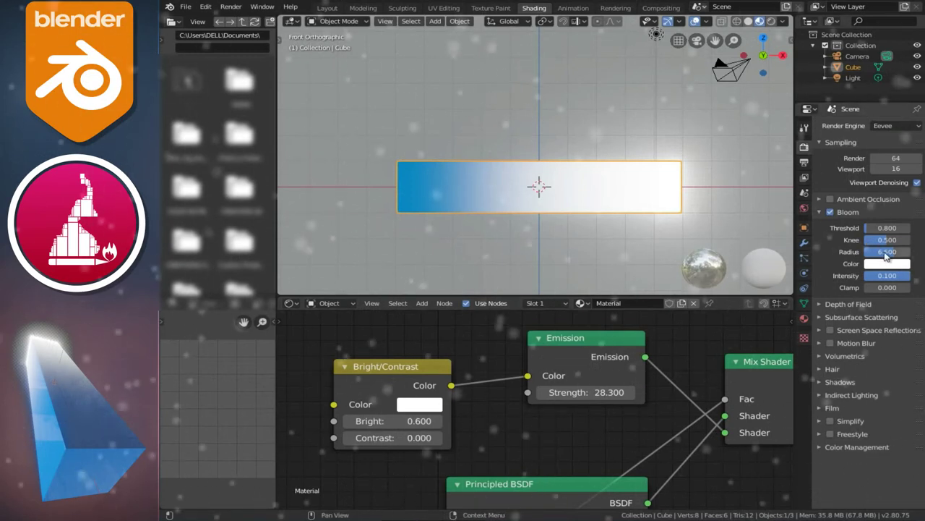
Reduce the Bloom Radius to 5.108, then view the glowing bar in perspective.
drag(887, 254, 884, 254)
mouse_move(506, 217)
middle_down()
mouse_move(549, 206)
mouse_move(445, 209)
mouse_move(462, 232)
mouse_move(620, 186)
mouse_move(619, 201)
mouse_move(405, 196)
mouse_move(507, 201)
mouse_move(514, 157)
mouse_move(522, 207)
mouse_move(506, 188)
mouse_move(590, 205)
mouse_move(408, 164)
mouse_move(444, 195)
mouse_move(599, 191)
mouse_move(636, 149)
mouse_move(550, 203)
mouse_move(504, 213)
mouse_move(378, 176)
mouse_move(382, 100)
middle_up()
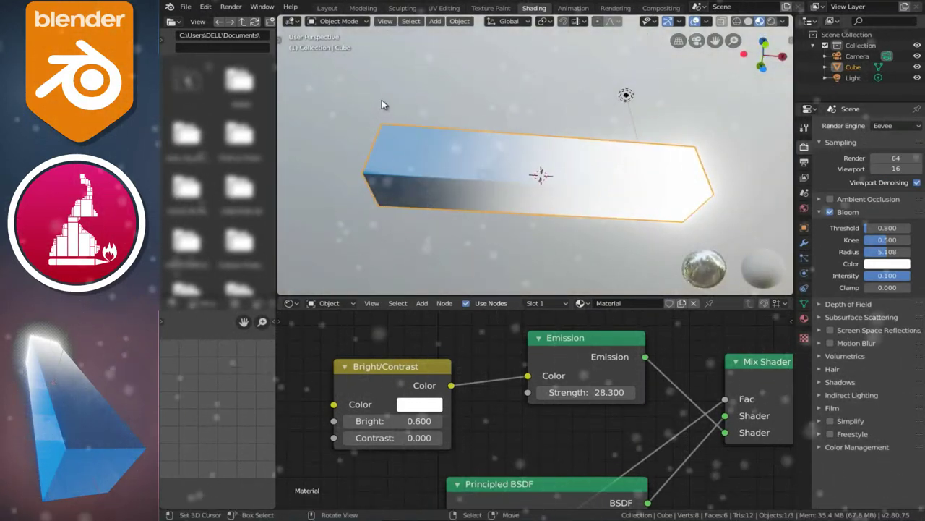
mouse_move(603, 167)
middle_down()
mouse_move(592, 193)
mouse_move(600, 209)
mouse_move(649, 202)
mouse_move(532, 190)
mouse_move(542, 192)
middle_up()
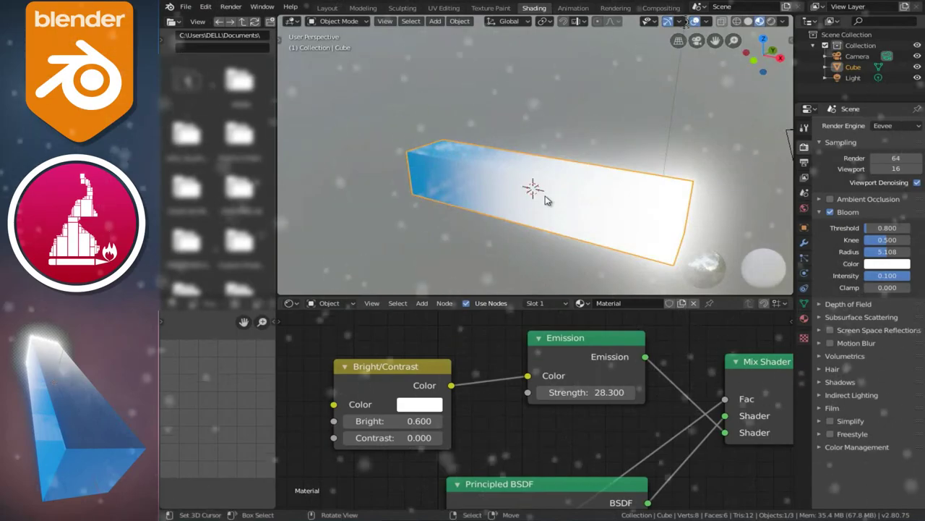